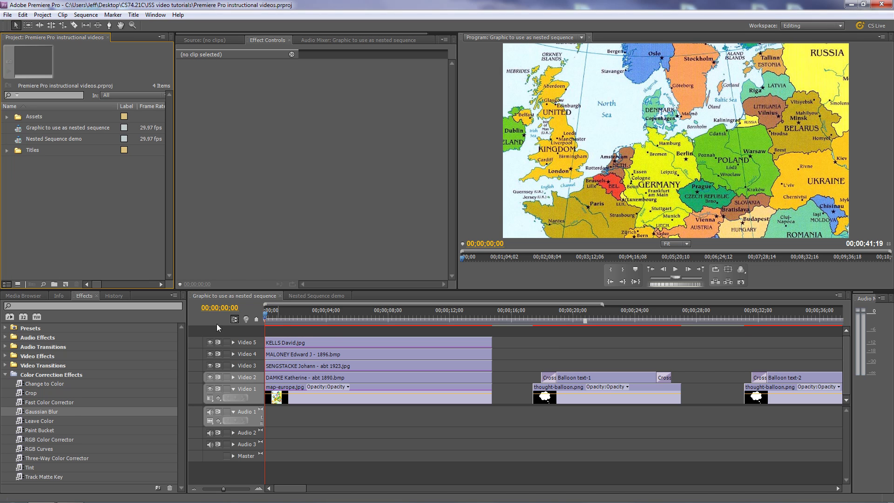
Preview the map, photo and thought-balloon parts of the graphic sequence, switching the video track outputs off and on at the first balloon.
drag(268, 316, 325, 317)
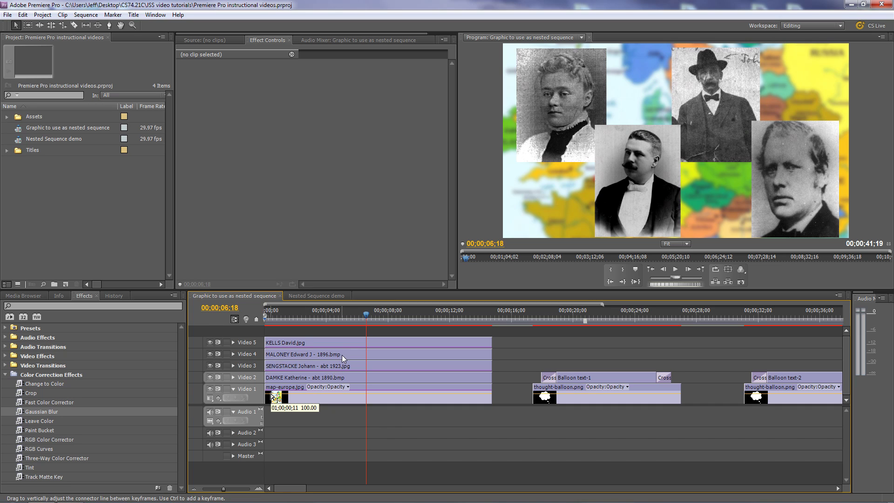
click(595, 316)
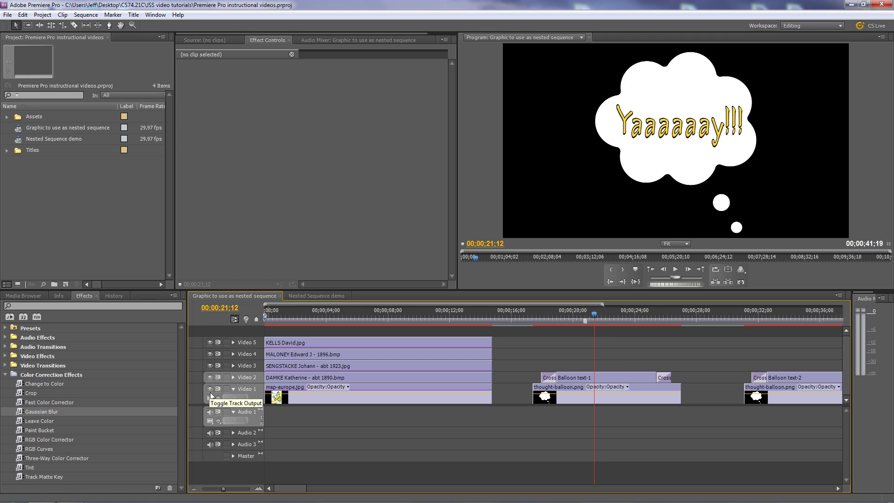
click(211, 395)
click(211, 394)
click(211, 394)
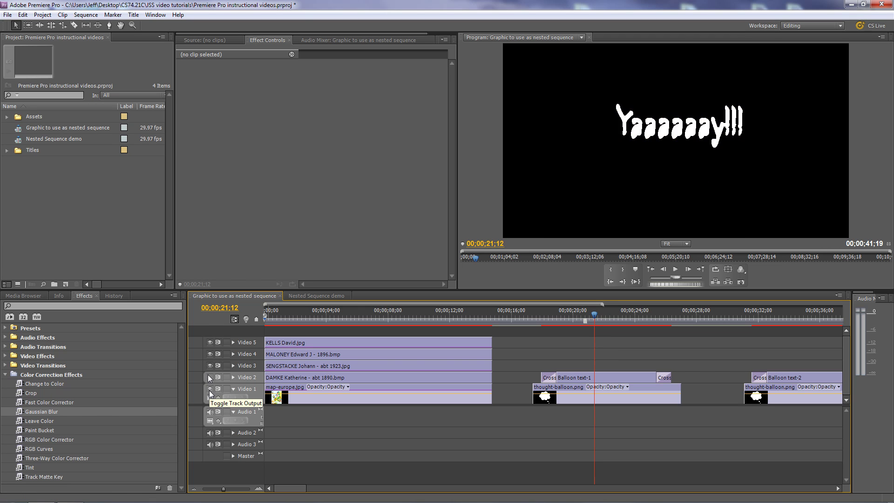
click(210, 391)
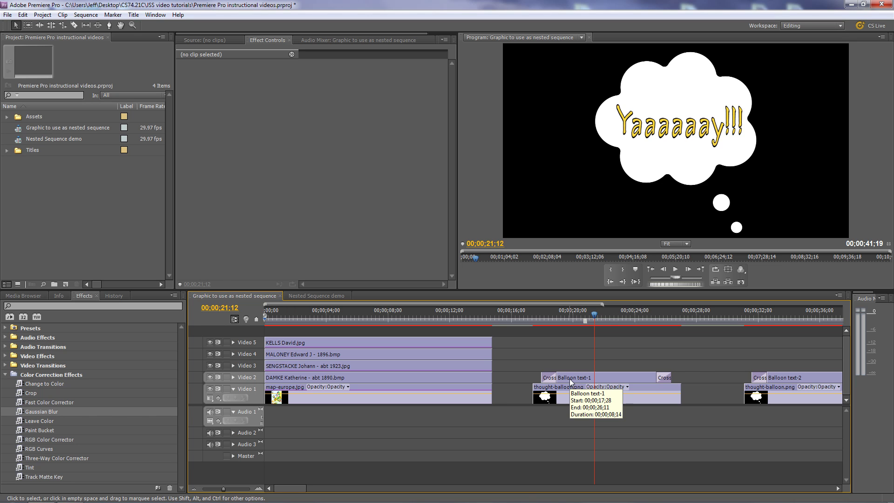
click(339, 318)
drag(336, 320, 462, 328)
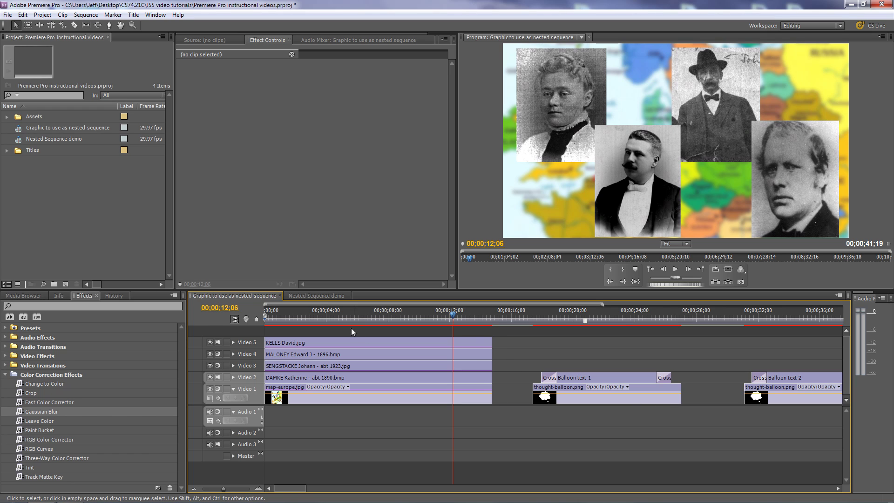
Insert "Graphic to use as nested sequence" into the Nested Sequence demo timeline at the start of Video 3 and Audio 3.
click(319, 297)
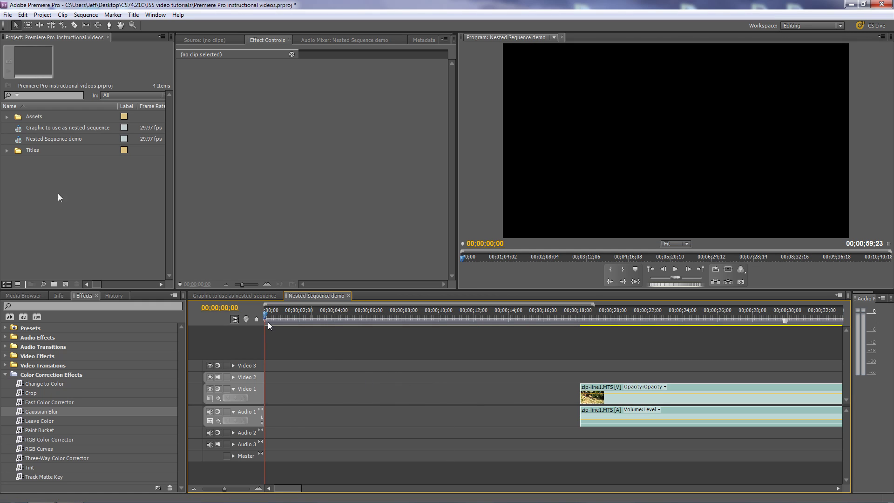
click(19, 130)
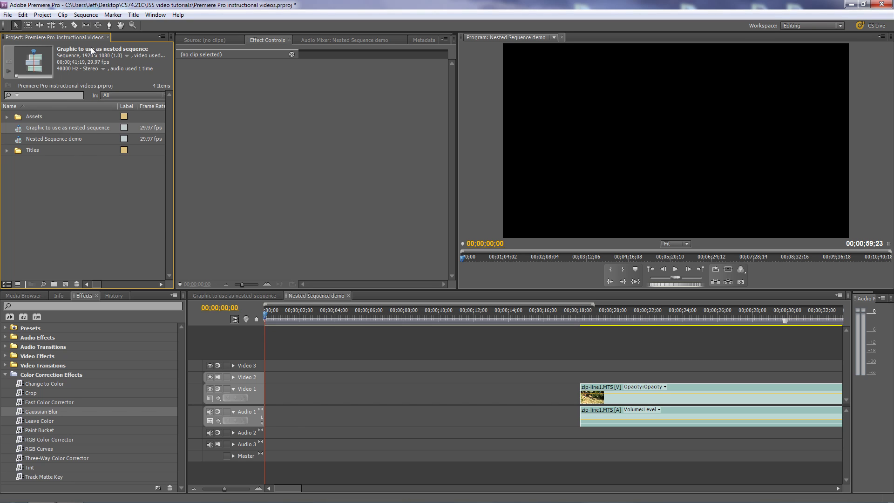
click(18, 140)
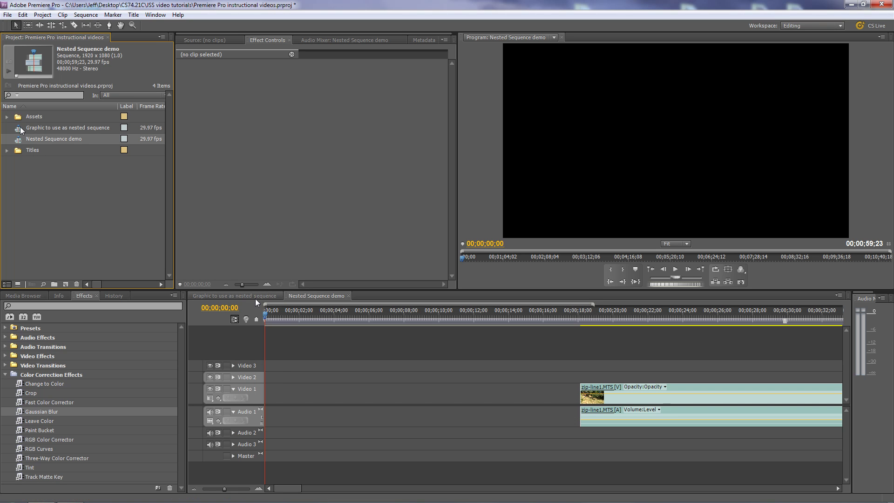
drag(19, 128, 277, 358)
drag(19, 127, 421, 367)
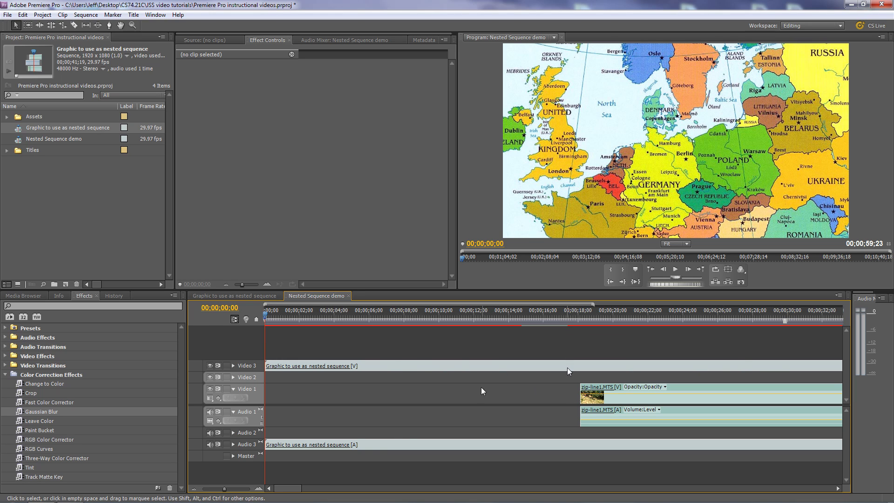
Look through the graphic sequence's own timeline to its end and return to the Nested Sequence demo.
click(249, 297)
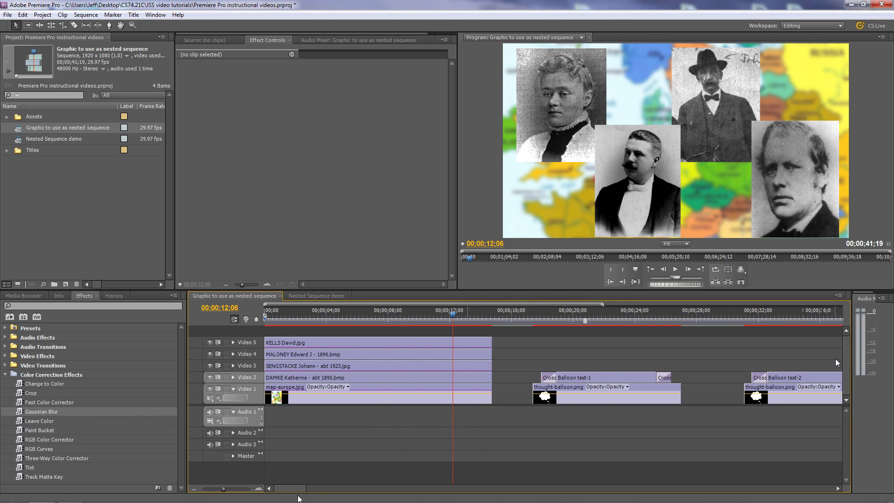
scroll(492, 334, down, 1)
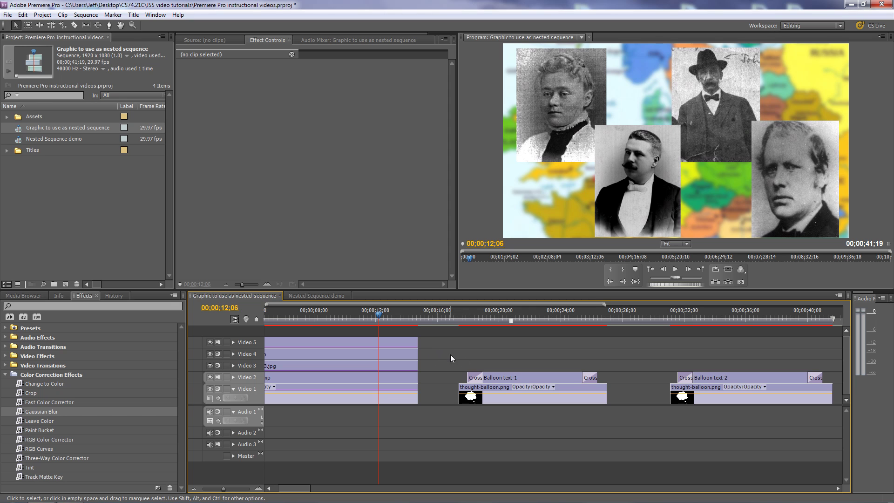
click(319, 297)
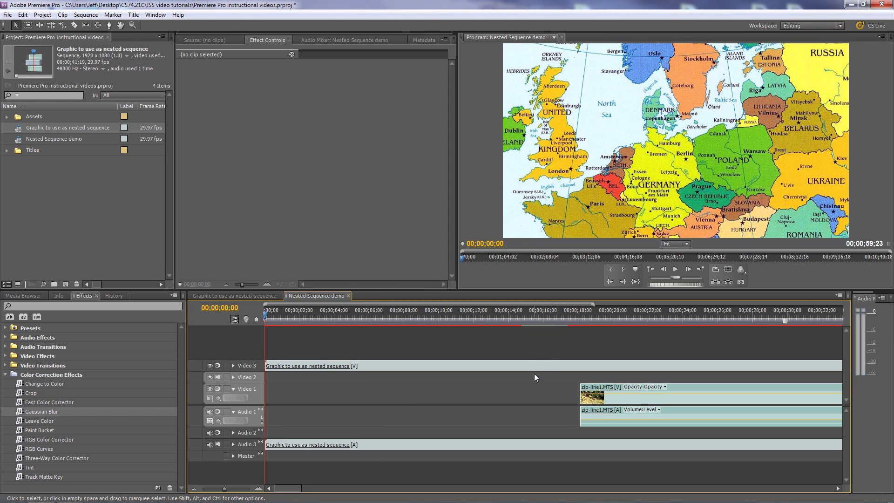
Split the nested sequence clip at 00;00;14;22 with the Razor tool and delete the portion after the cut.
drag(400, 321, 427, 325)
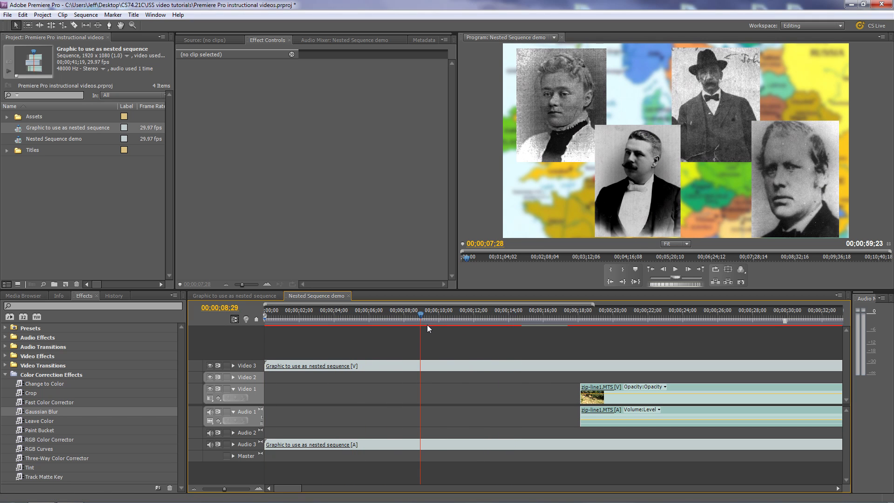
drag(427, 325, 523, 315)
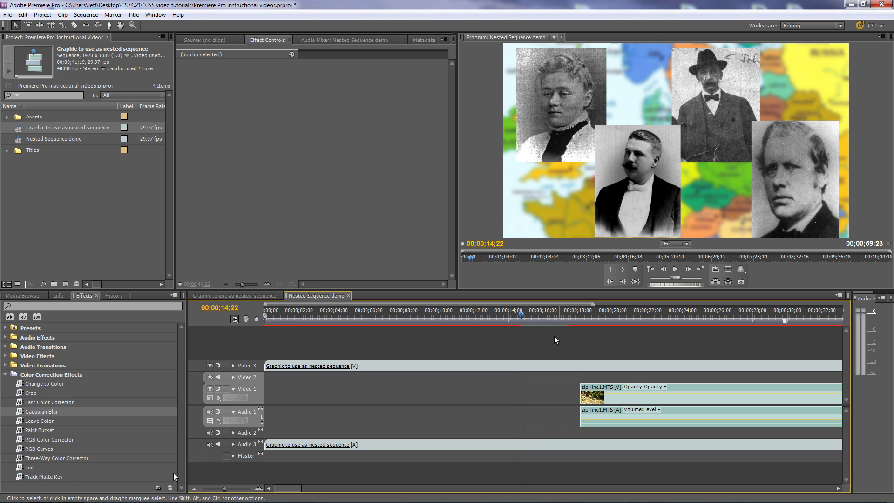
click(74, 26)
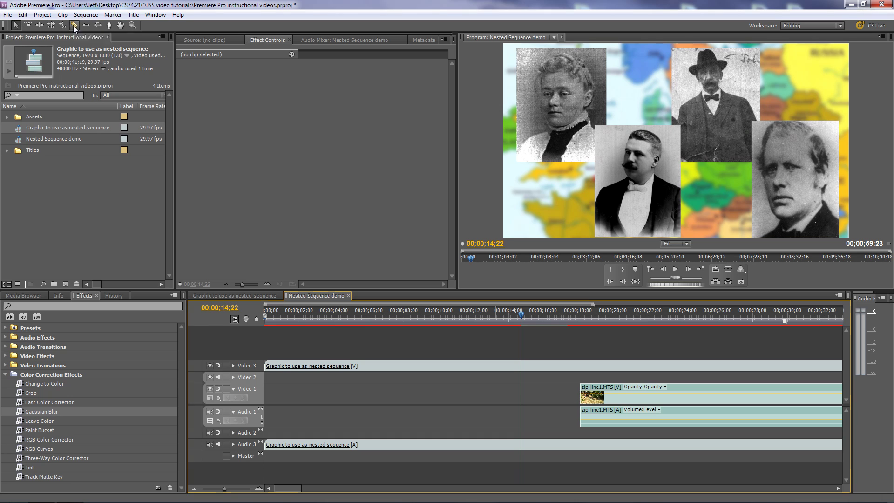
click(521, 366)
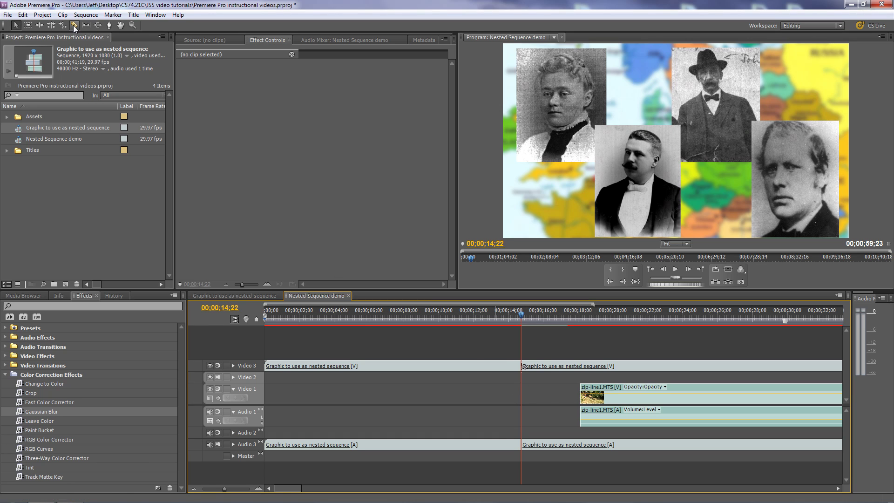
click(15, 26)
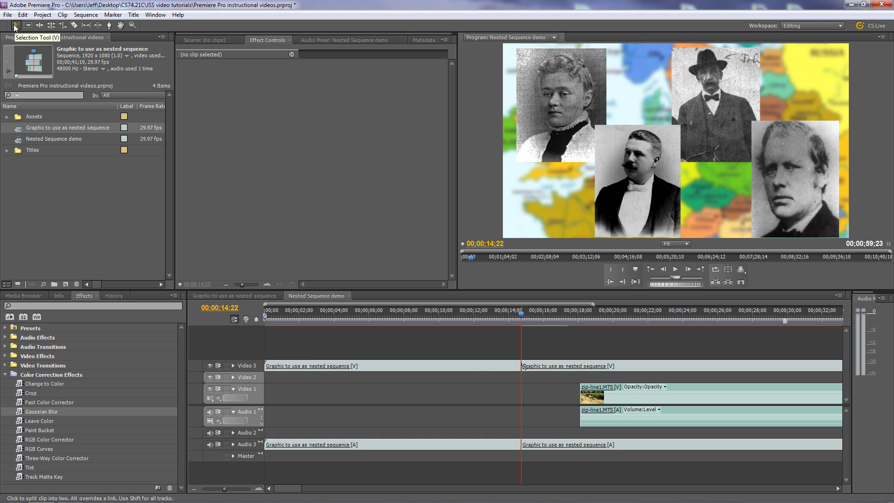
click(633, 367)
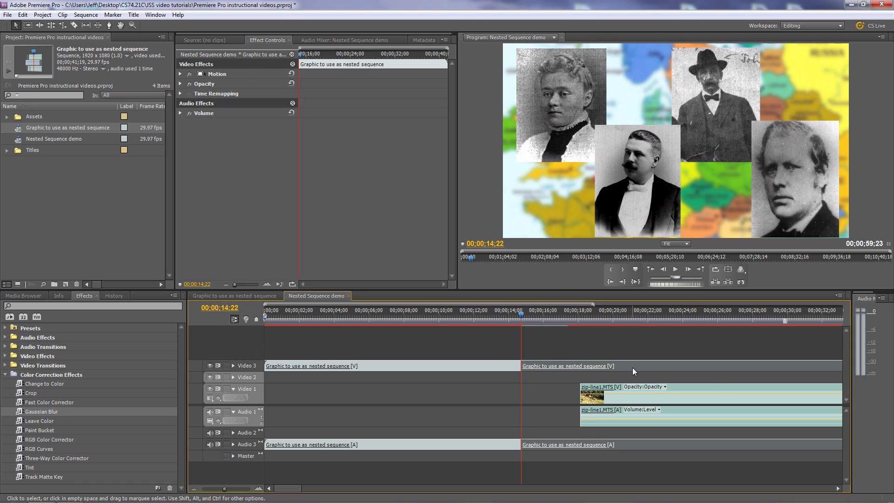
key(Delete)
key(ctrl+z)
click(632, 367)
key(Delete)
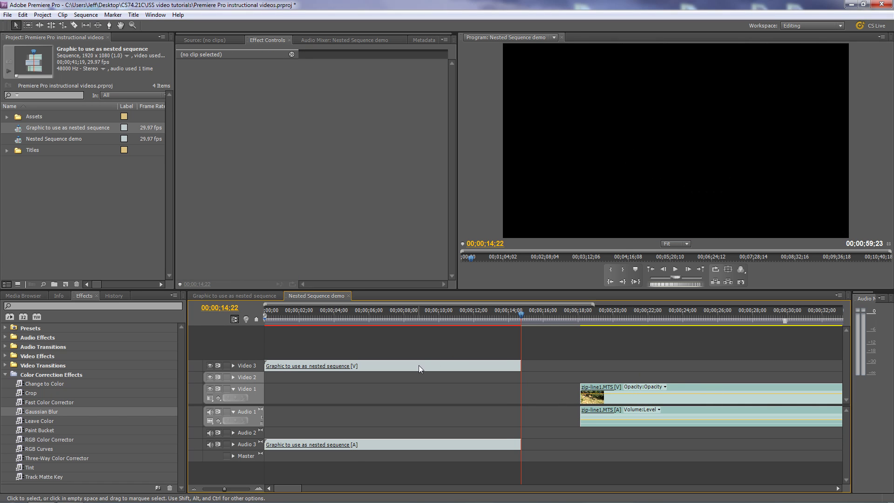
Move the trimmed nested clip to the start of Video 1 and Audio 1 and preview it.
drag(418, 365, 402, 421)
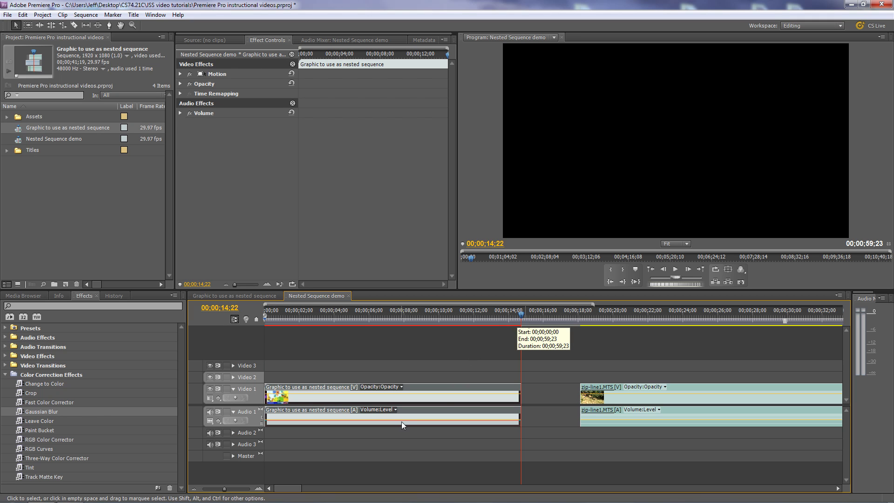
drag(522, 315, 316, 339)
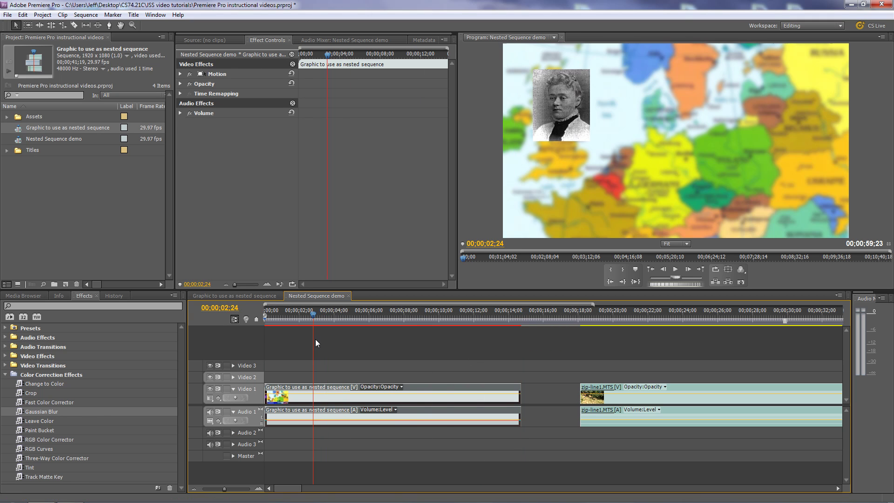
Open the nested clip's source sequence from the timeline and return to the Nested Sequence demo.
click(340, 412)
double_click(340, 412)
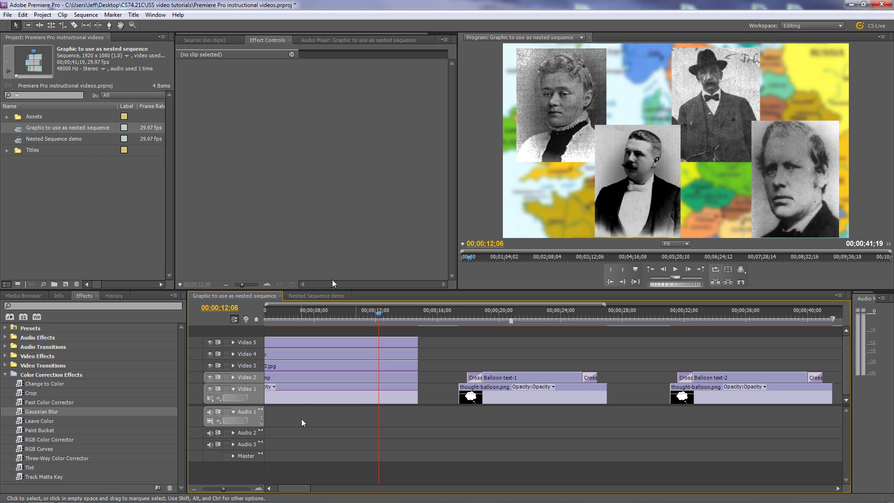
click(314, 296)
click(284, 414)
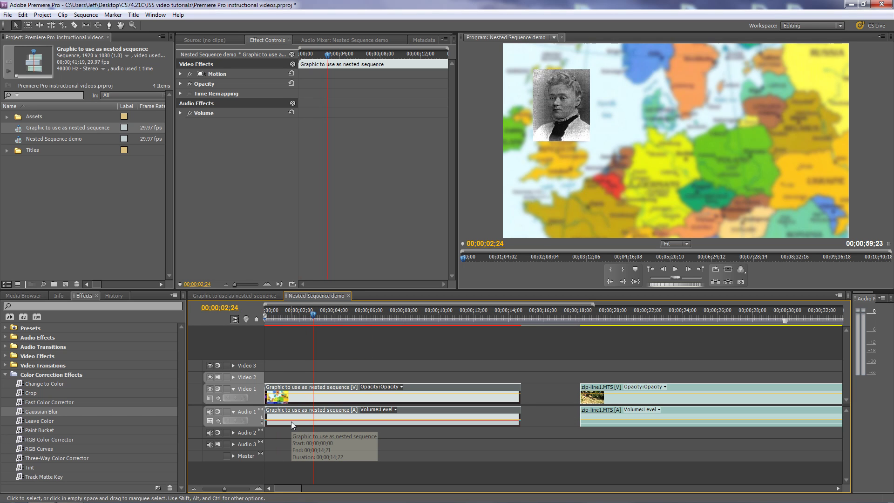
Apply a Cross Dissolve transition to the end of the nested clip on Video 1 and preview it.
drag(286, 320, 372, 321)
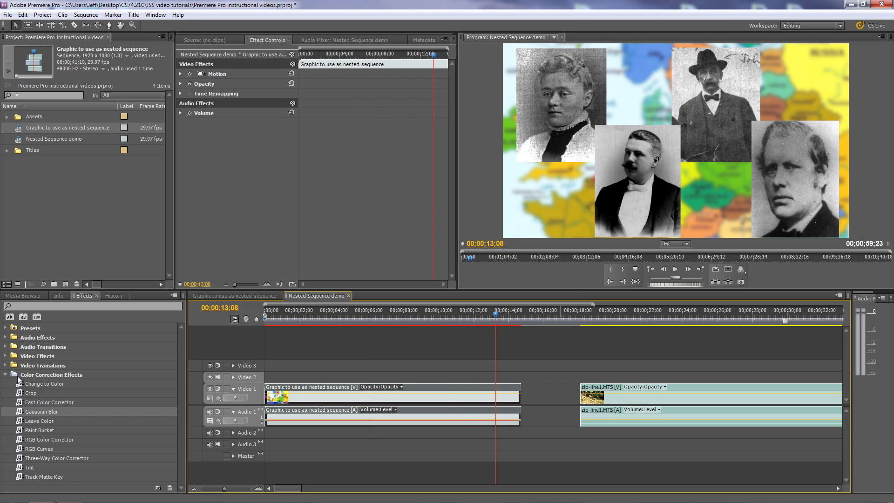
click(6, 366)
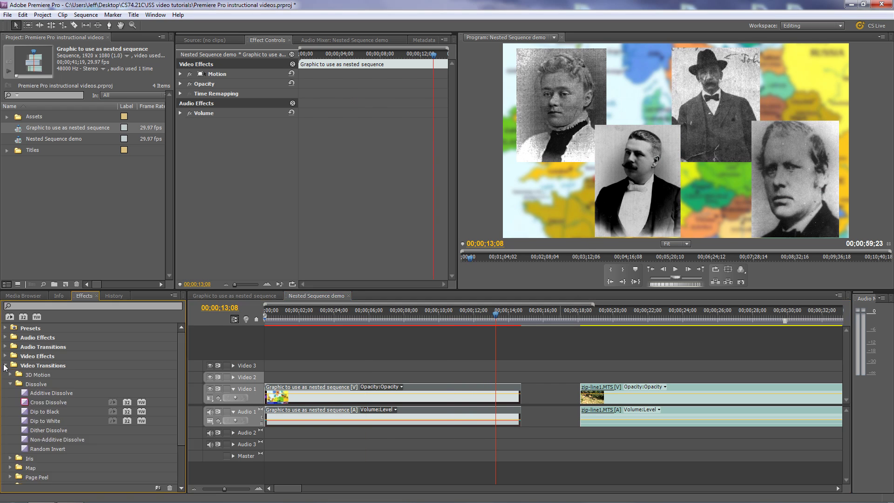
drag(26, 404, 504, 391)
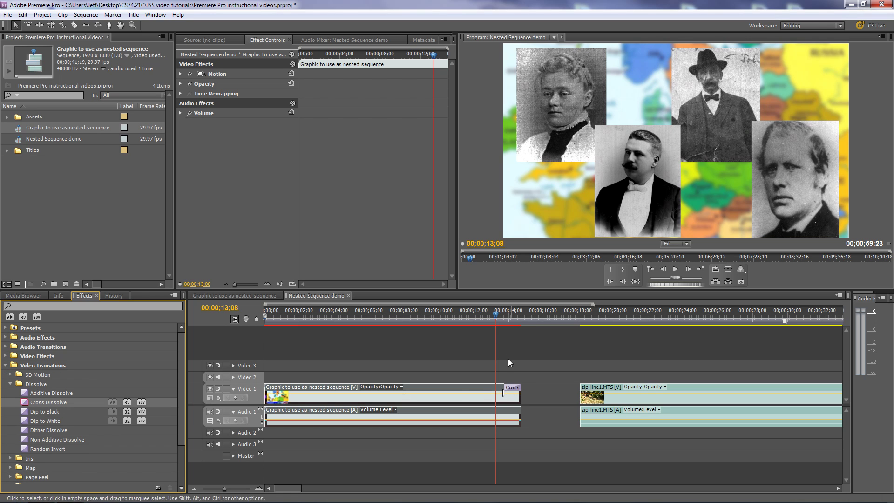
drag(497, 316, 516, 325)
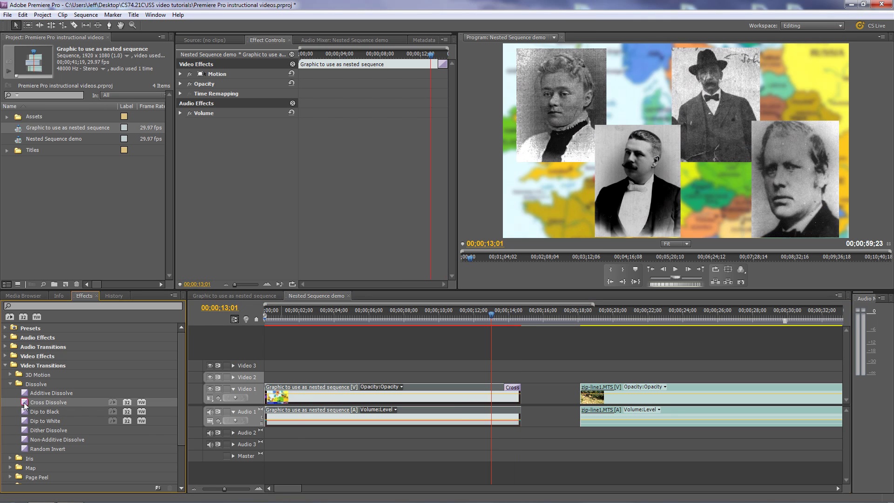
Apply a Cross Dissolve transition to the start of the nested clip on Video 1 and play it from the beginning.
drag(25, 403, 278, 393)
drag(25, 401, 271, 389)
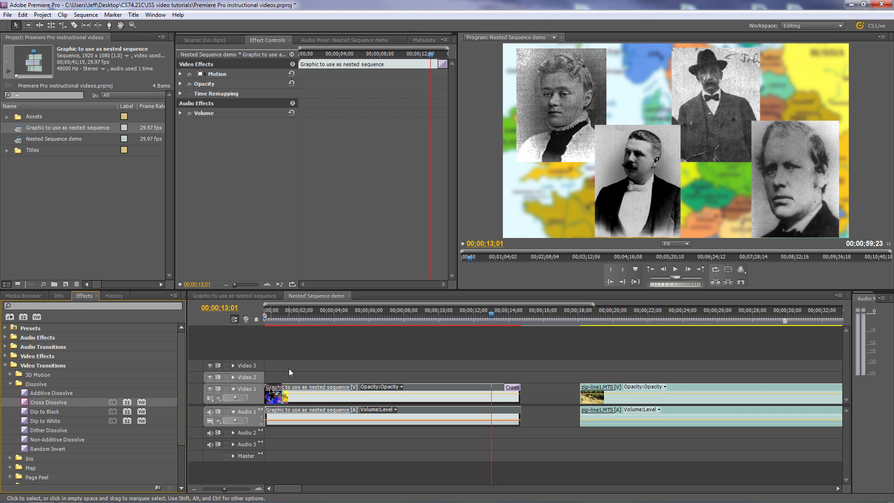
click(289, 368)
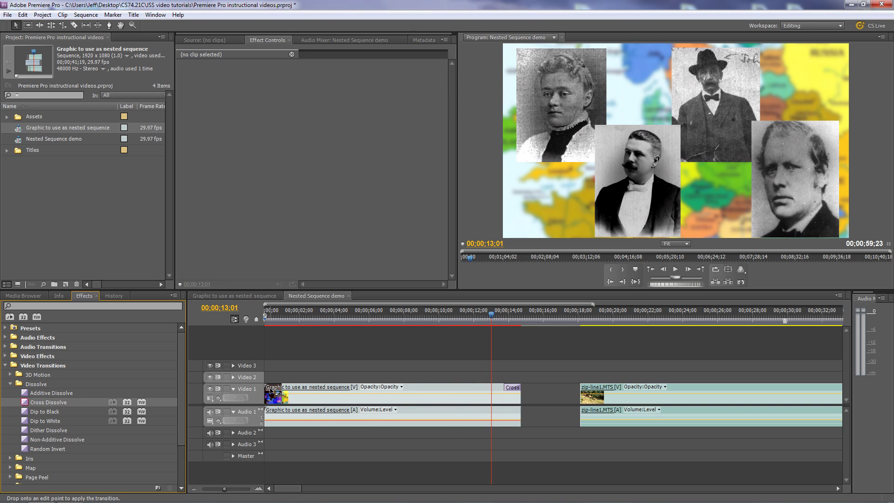
drag(272, 391, 272, 391)
key(Home)
key(space)
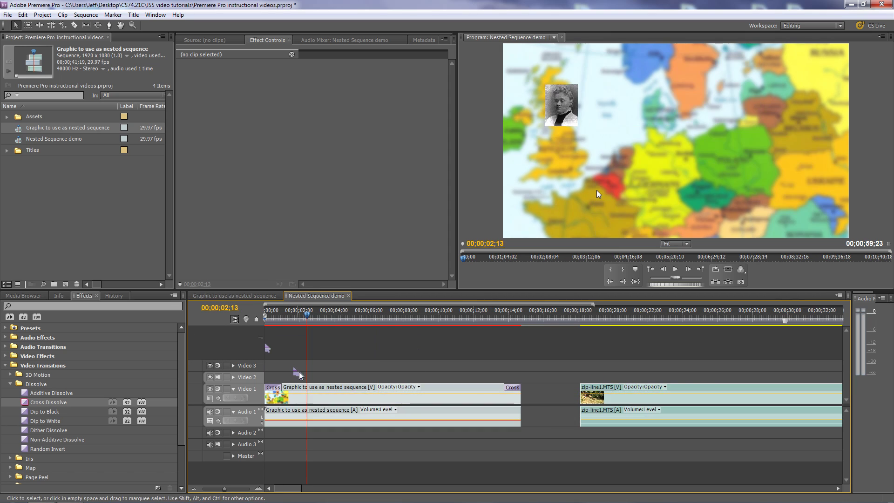
Delete the map-europe.jpg clip from the nested clip's source sequence and check the change in the Nested Sequence demo.
double_click(300, 394)
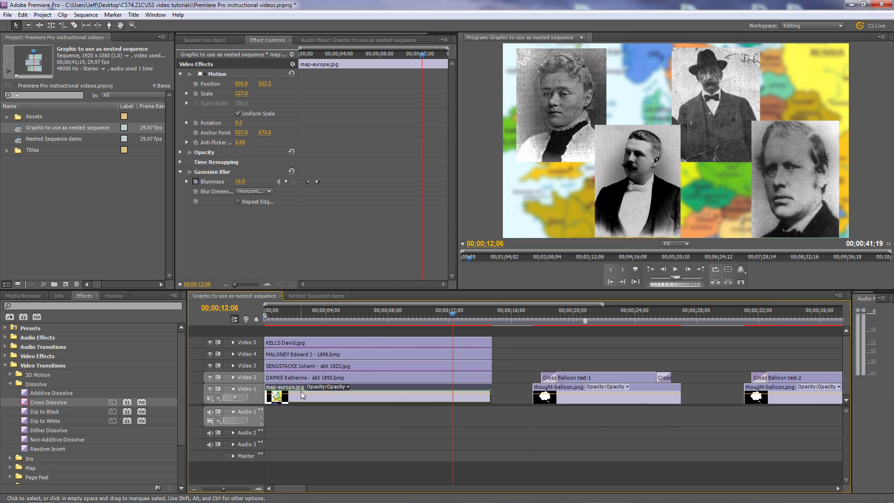
key(Delete)
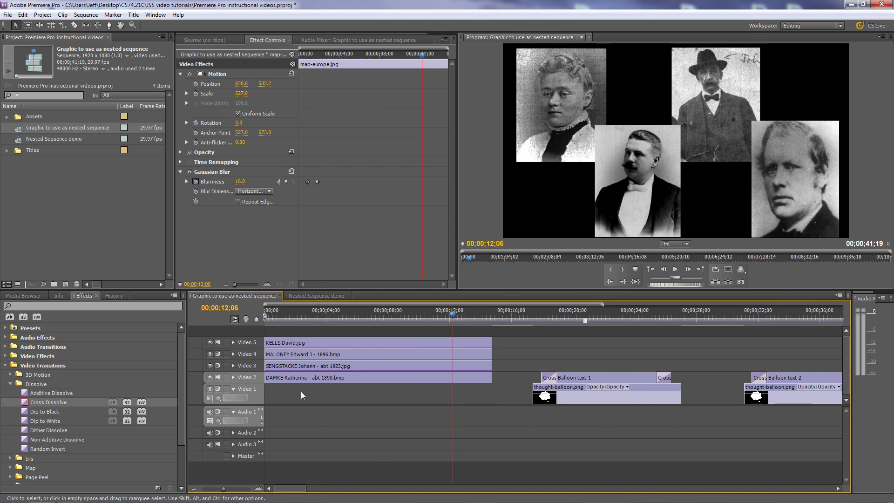
key(ctrl+z)
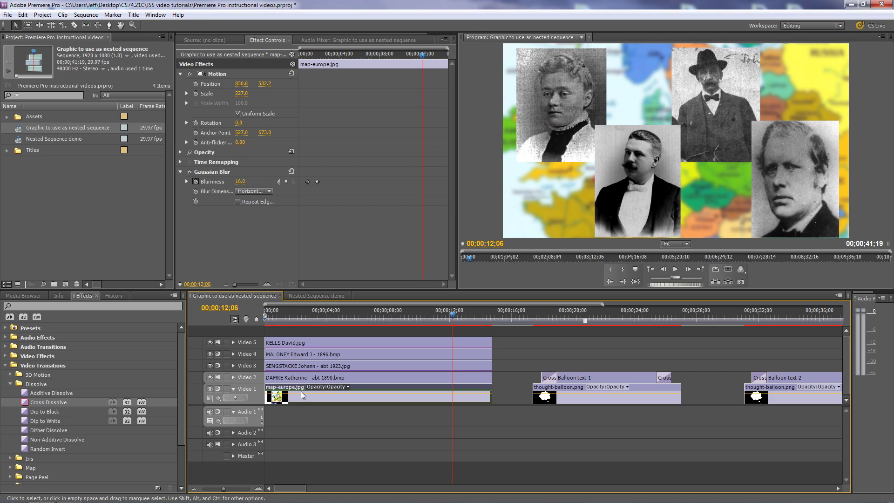
key(Delete)
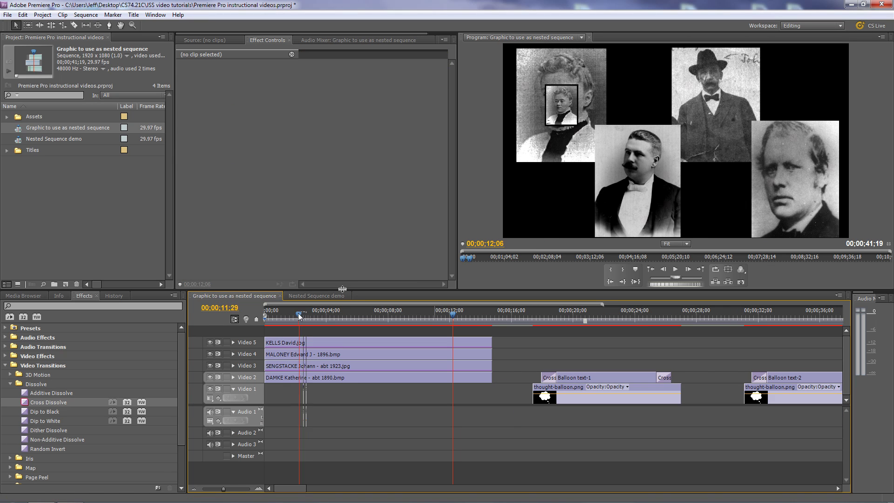
click(317, 295)
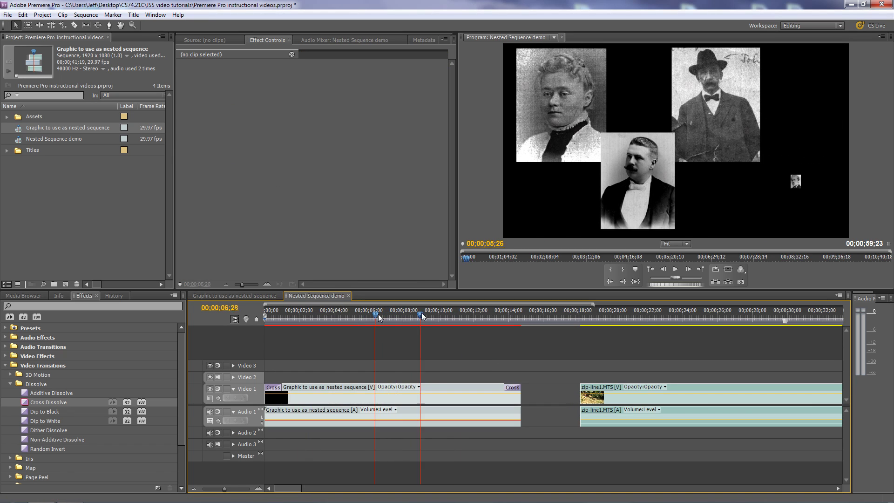
Scrub the nested clip on Video 1 to 00;00;12;26 and compare it with its source sequence.
drag(421, 313, 488, 314)
key(shift+m)
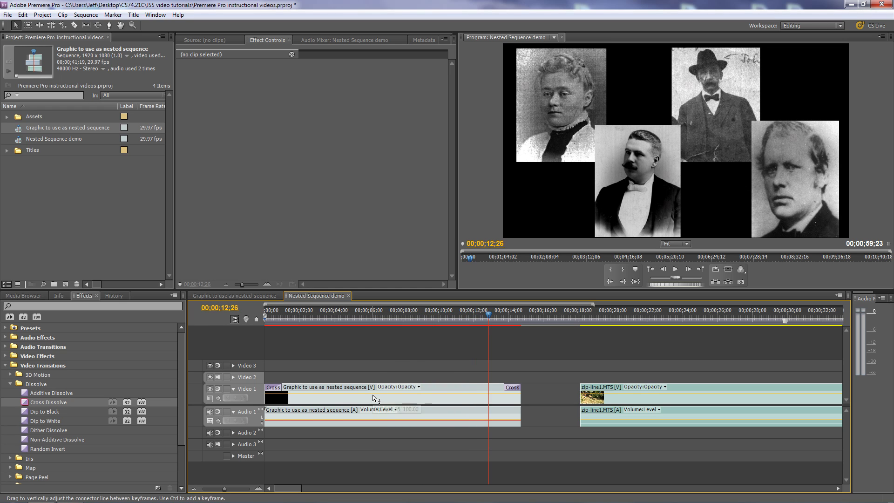
click(248, 299)
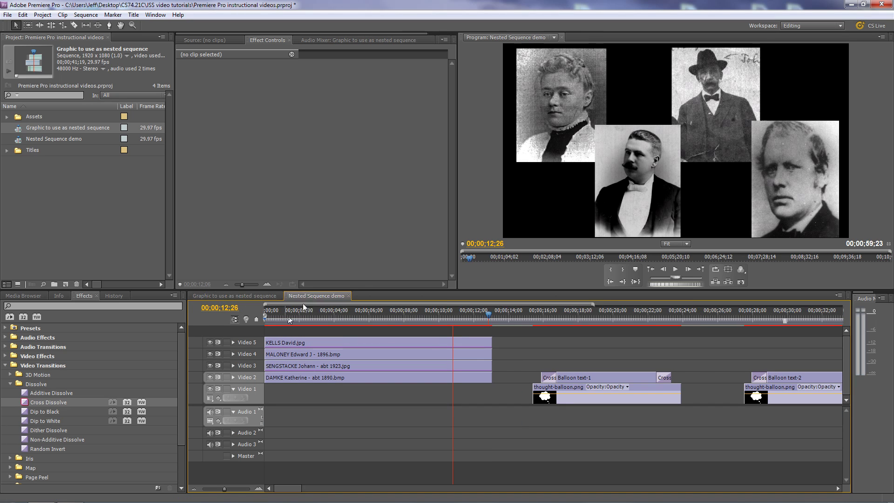
click(316, 296)
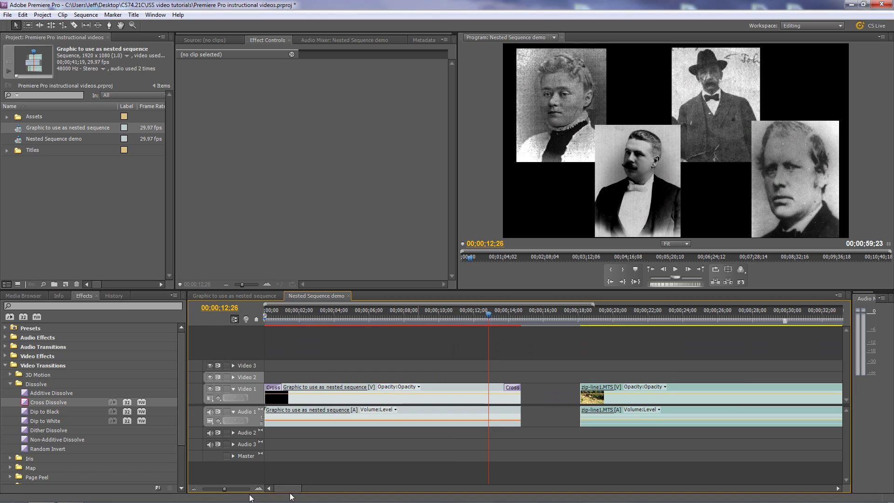
Delete the second nested sequence clip, on Video 2 near the end of zip-line1.MTS, from the Nested Sequence demo.
drag(295, 489, 249, 494)
scroll(740, 381, down, 3)
click(740, 378)
click(740, 385)
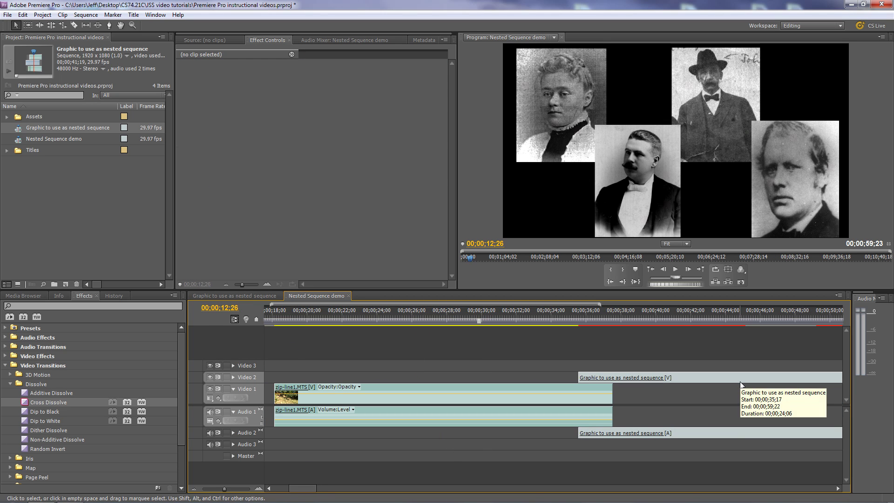
drag(740, 382, 733, 375)
key(ctrl+z)
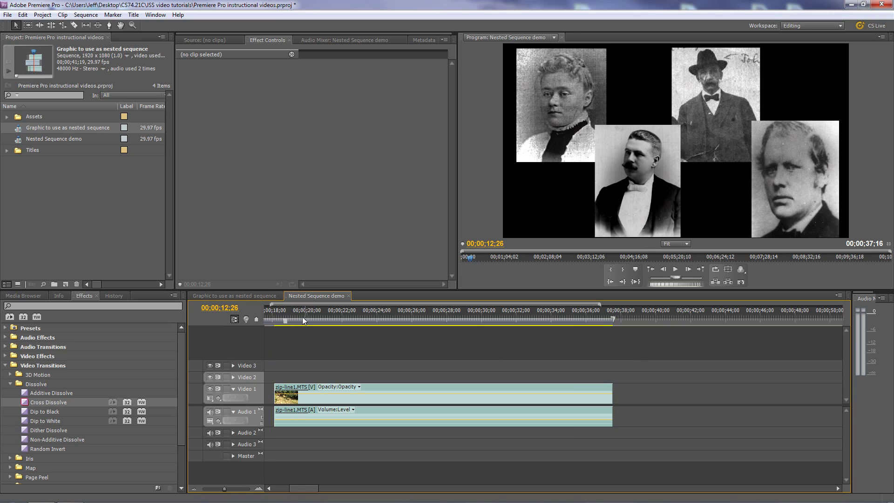
Scrub and play the zip-line1.MTS clip, leaving the playhead at 00;00;20;11.
drag(273, 312, 286, 328)
scroll(303, 387, up, 3)
key(space)
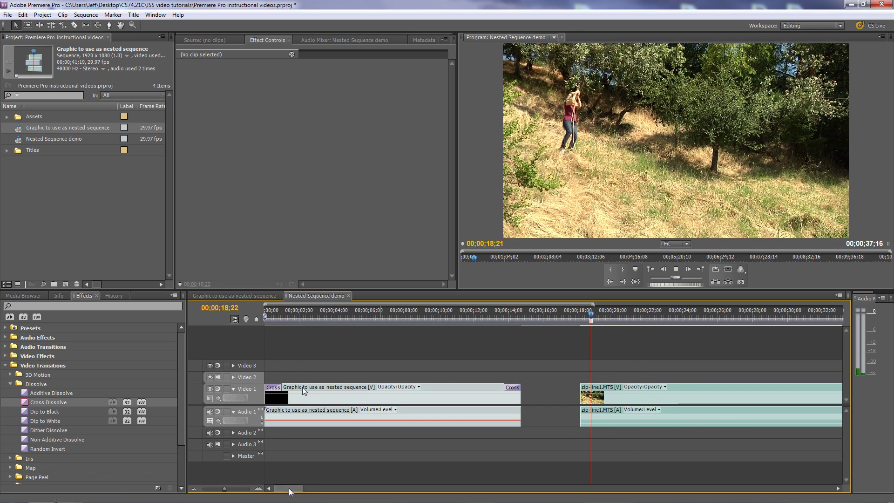
drag(289, 489, 304, 492)
click(416, 317)
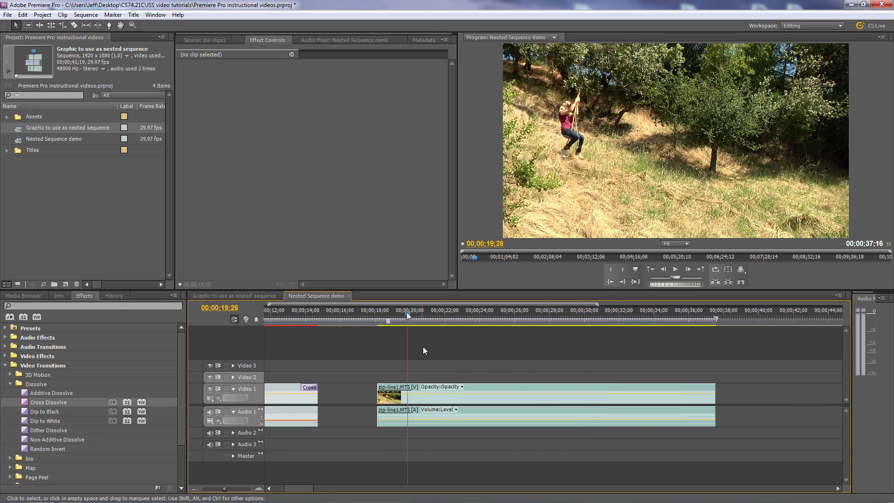
drag(417, 315, 479, 329)
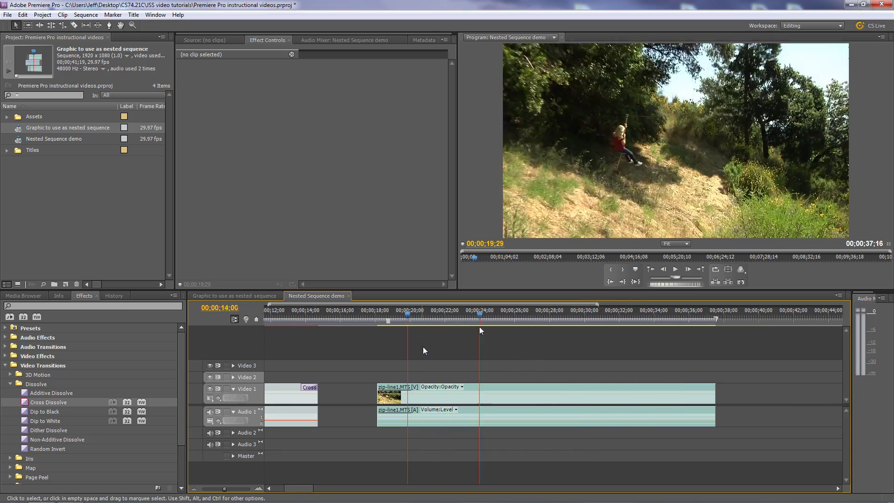
key(space)
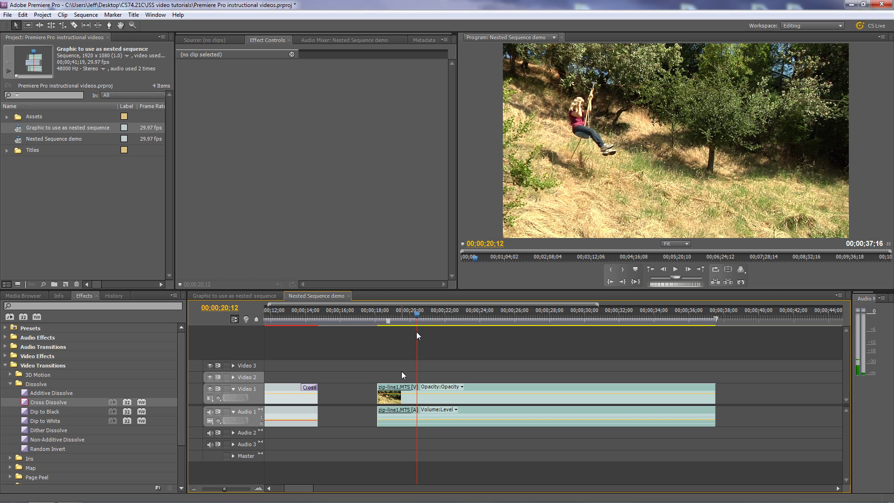
key(Left)
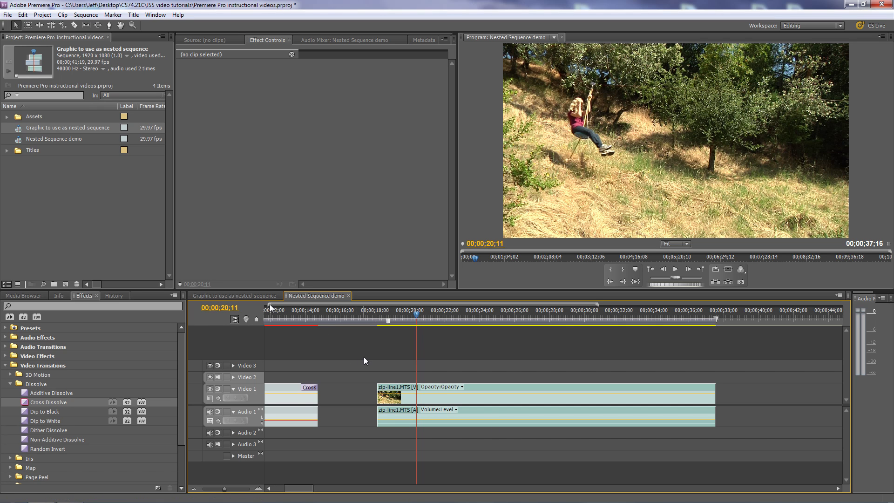
Review the first thought balloon and its text in the graphic source sequence, and return to the Nested Sequence demo.
click(258, 296)
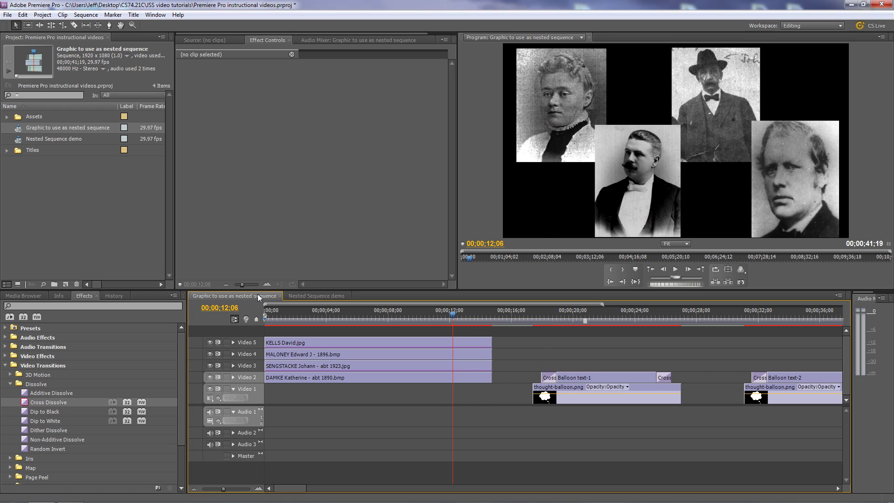
click(535, 318)
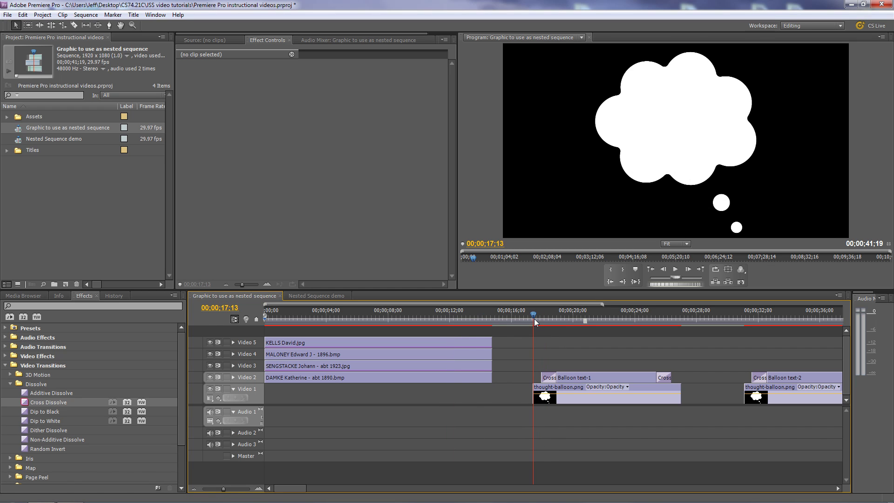
drag(535, 318, 644, 331)
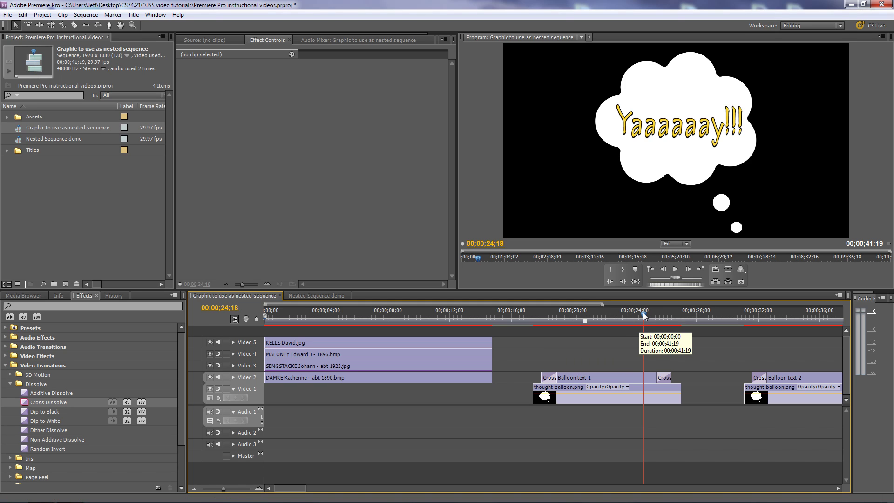
click(301, 296)
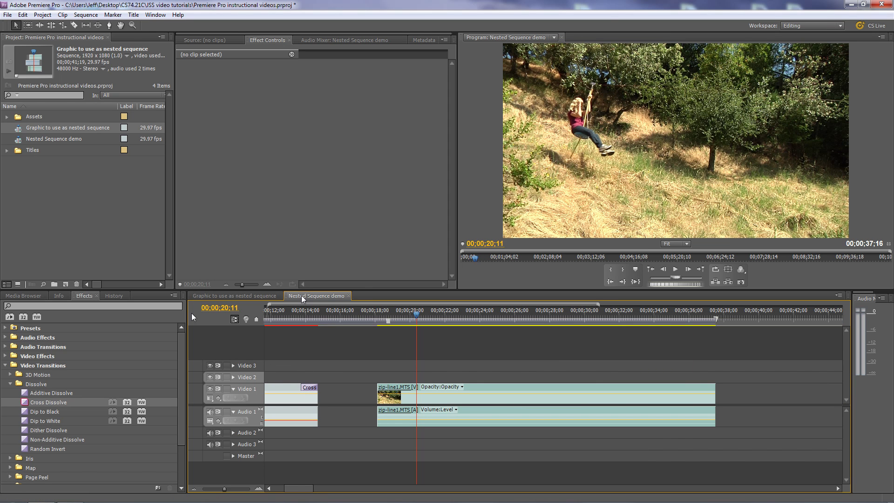
Place the graphic sequence on Video 2 starting just before zip-line1.MTS and split it at 00;00;35;00, where the thought balloon begins.
drag(21, 128, 377, 377)
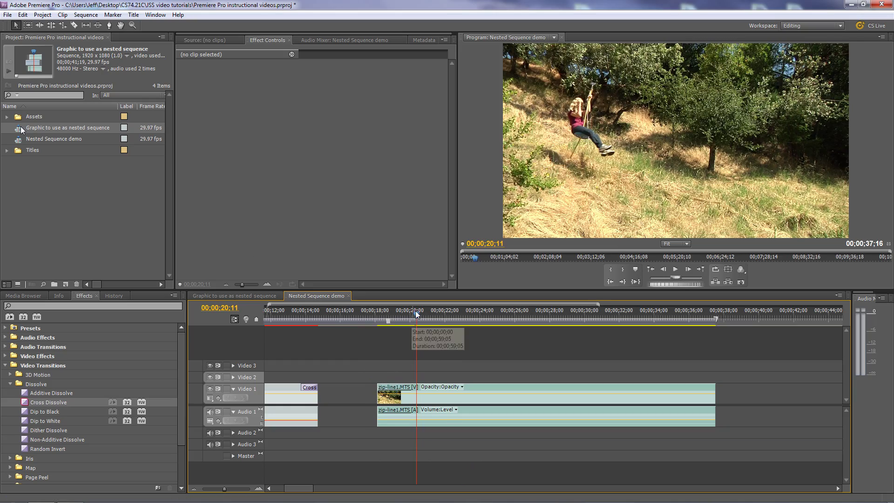
drag(418, 311, 524, 334)
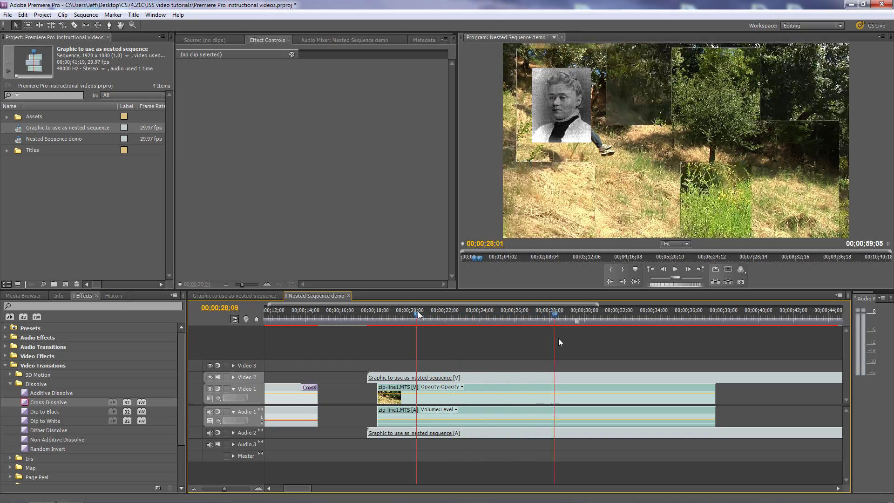
drag(418, 312, 667, 338)
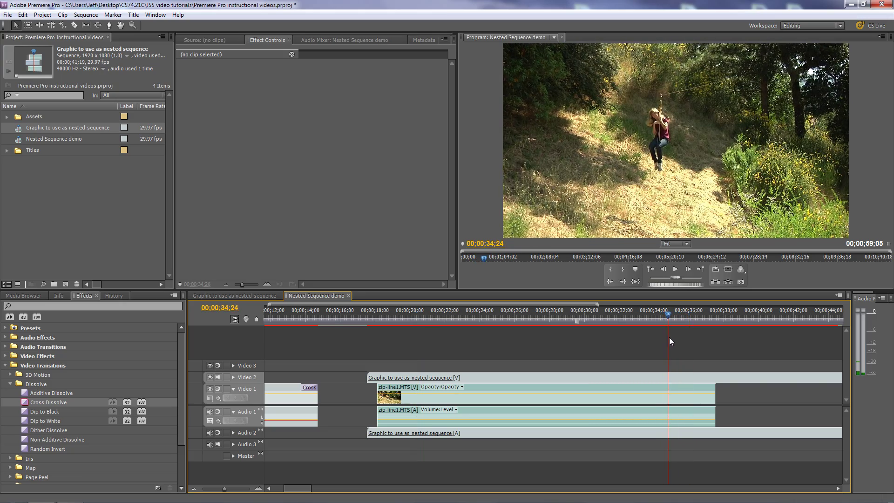
drag(670, 337, 672, 336)
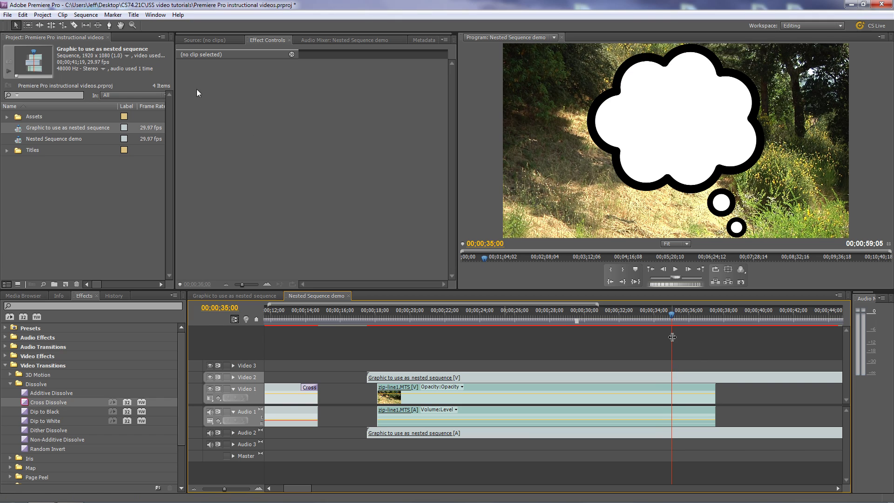
click(74, 25)
click(671, 377)
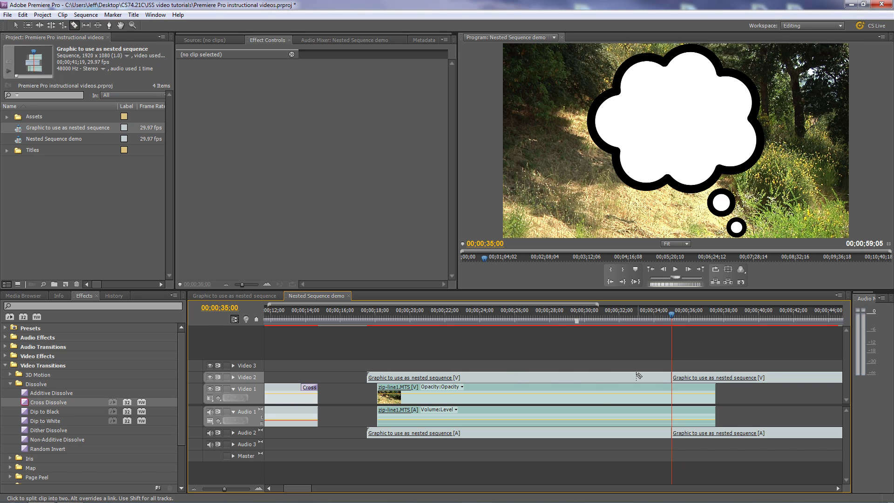
Delete the part of the nested clip before the cut and move the remainder on Video 2 to start at about 00;00;20;28.
key(v)
click(519, 377)
key(Delete)
drag(820, 375, 575, 376)
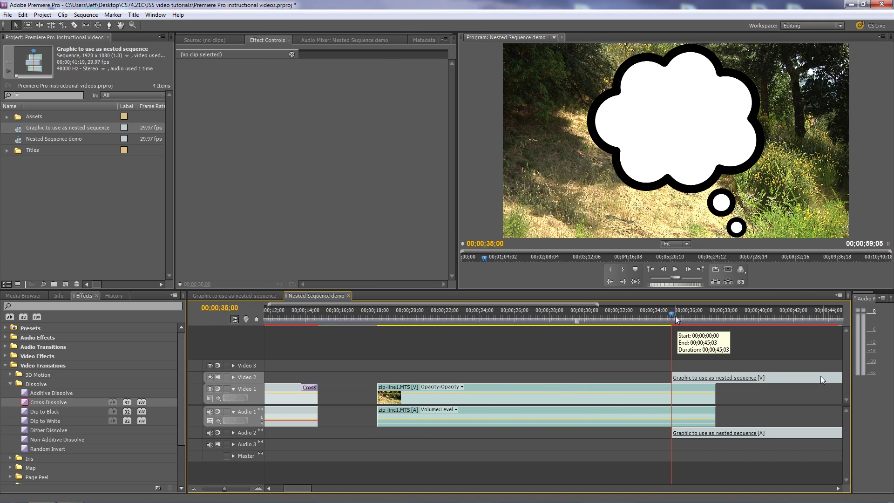
key(ctrl+z)
drag(676, 319, 426, 321)
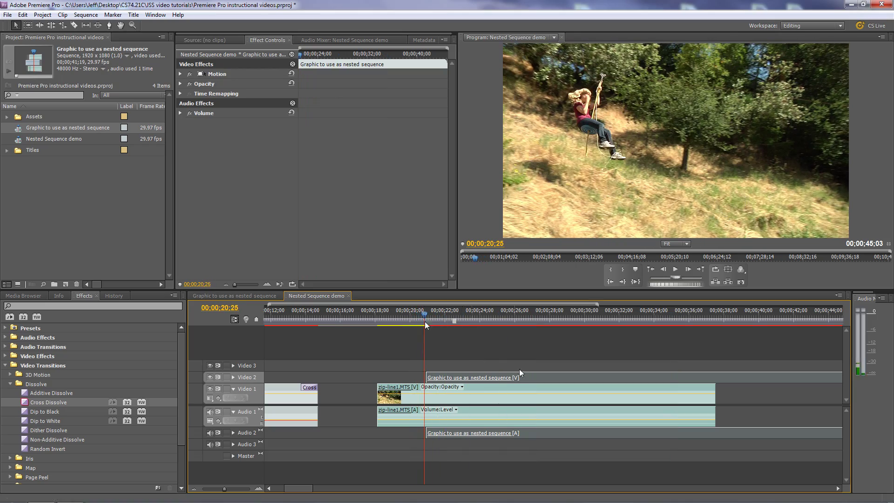
drag(518, 376, 529, 378)
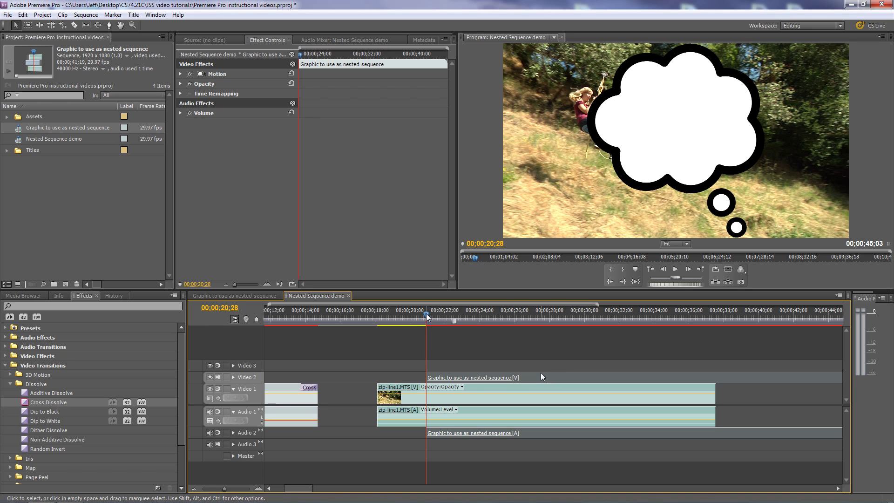
At 00;00;21;26, scale the nested balloon clip to 45 and position it at about 771, 230 above the rider.
drag(427, 323, 442, 315)
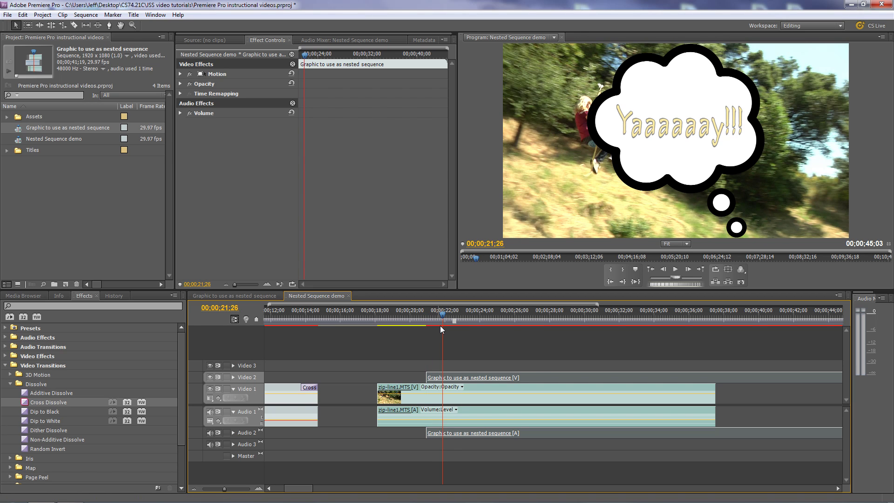
click(181, 74)
mouse_move(239, 95)
mouse_down()
mouse_move(219, 94)
mouse_move(227, 94)
mouse_up()
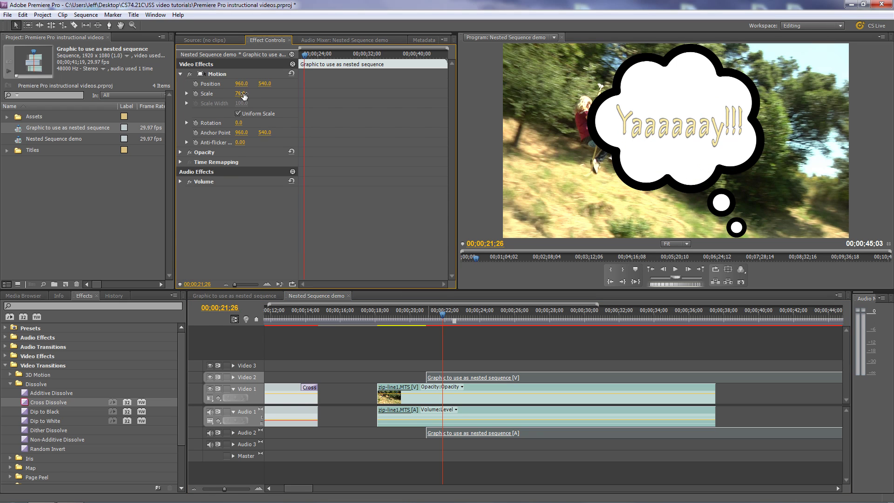
click(218, 75)
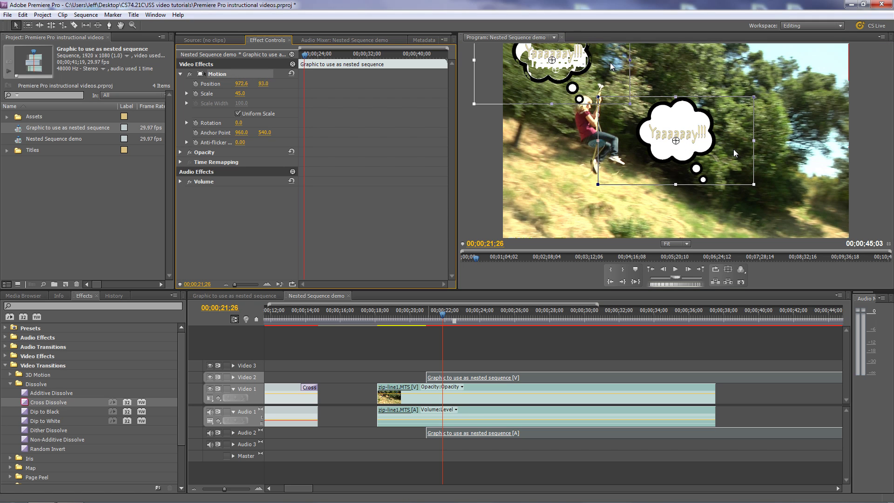
drag(733, 149, 699, 86)
drag(610, 78, 610, 77)
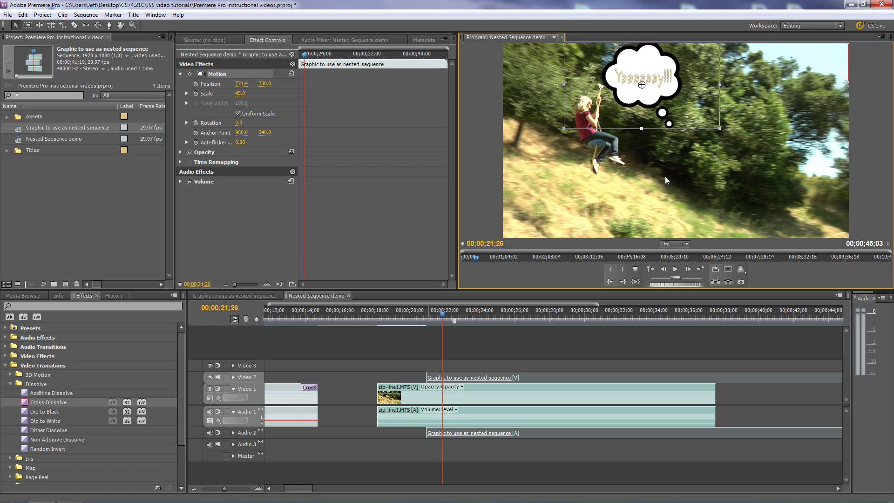
Apply the Horizontal Flip effect to the first thought-balloon.png clip in the graphic source sequence.
click(231, 298)
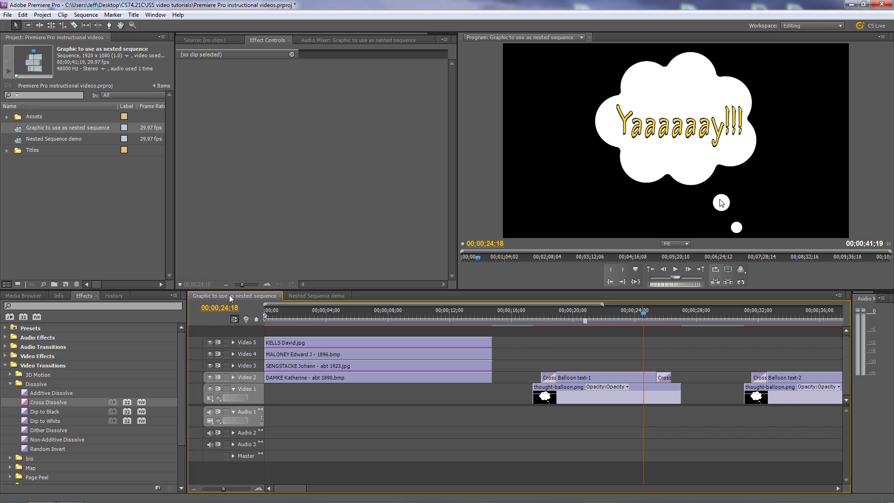
click(590, 399)
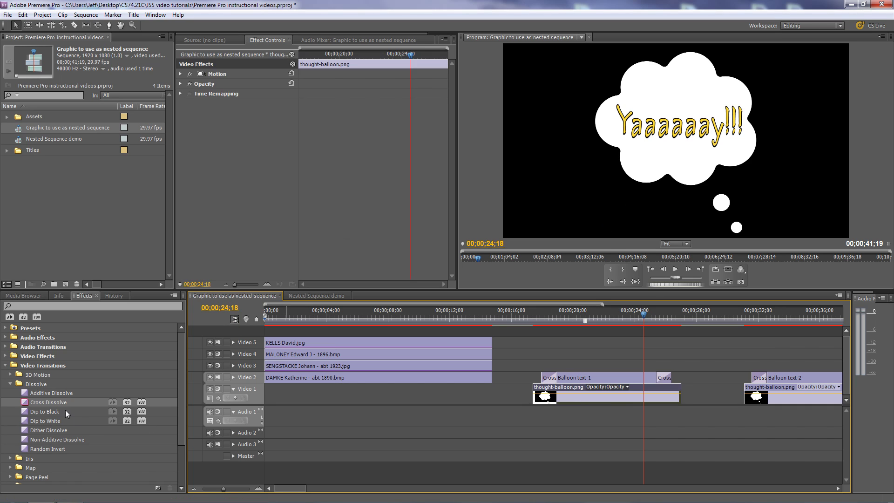
click(10, 384)
click(5, 366)
text(hori)
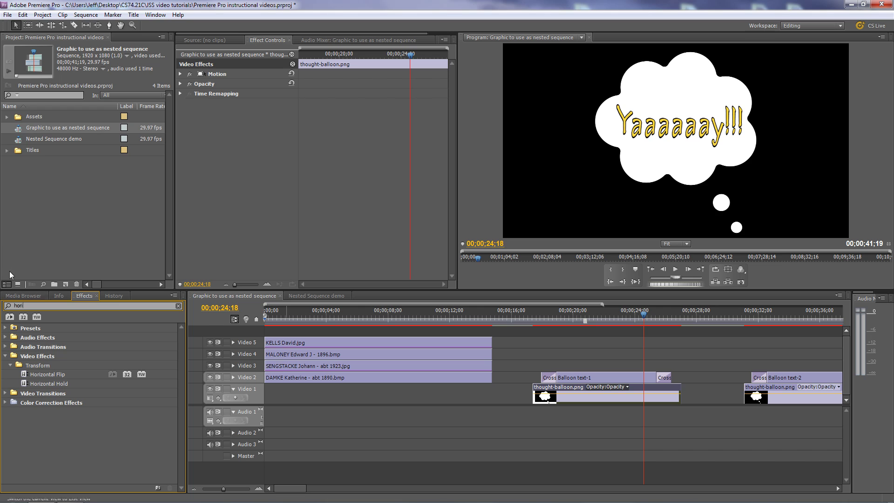
drag(22, 376, 588, 392)
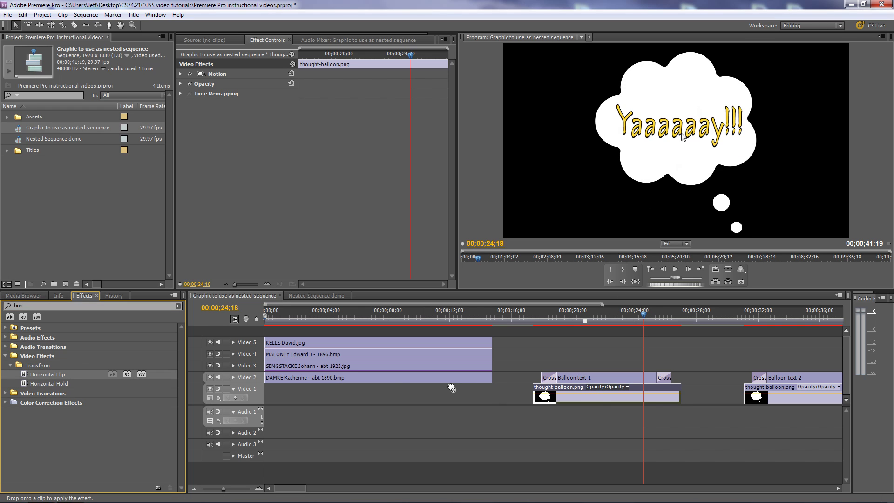
drag(631, 206, 624, 212)
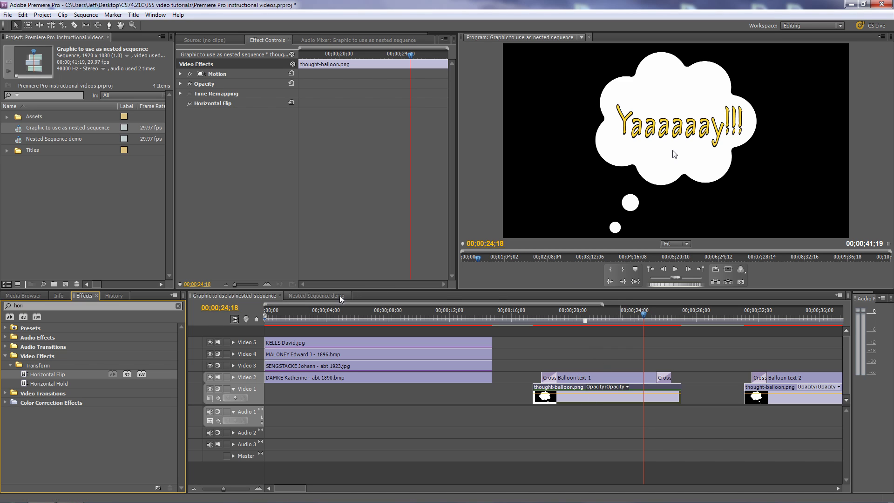
In the Nested Sequence demo sequence, reposition the nested balloon at about 663, 23 above the rider at the clip's first frame, 00;00;20;28.
click(323, 297)
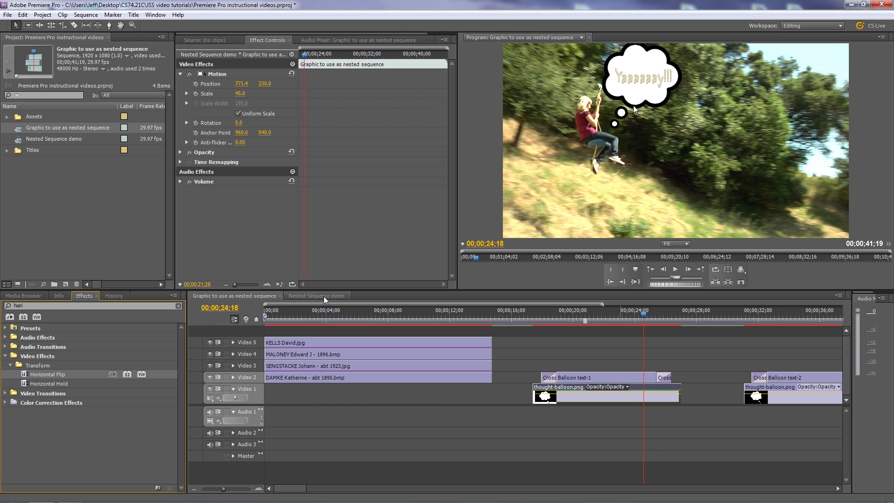
click(323, 296)
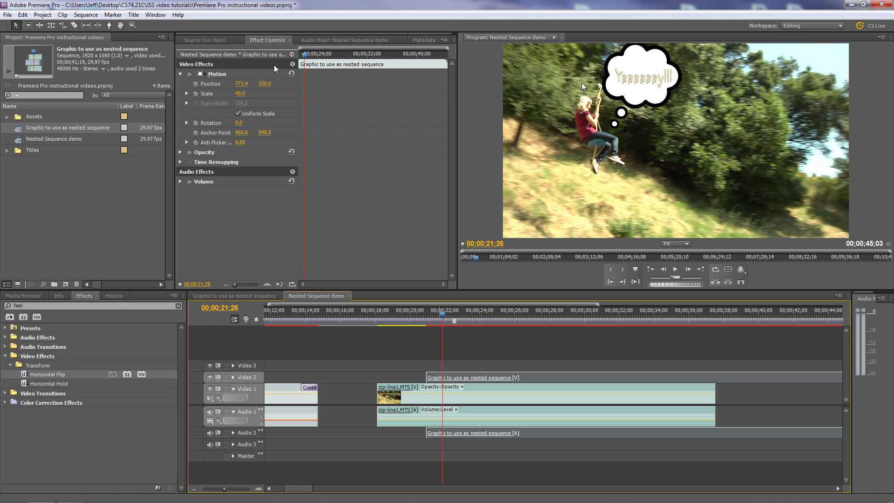
drag(653, 109, 629, 80)
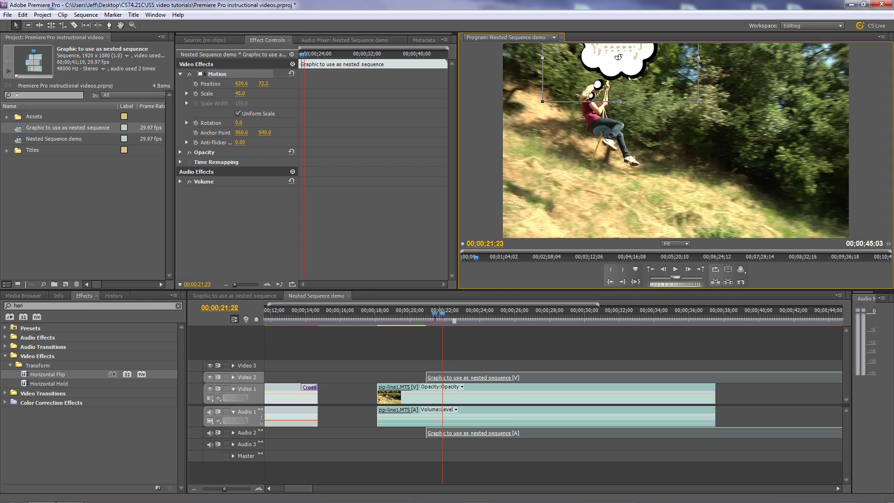
drag(441, 318, 430, 318)
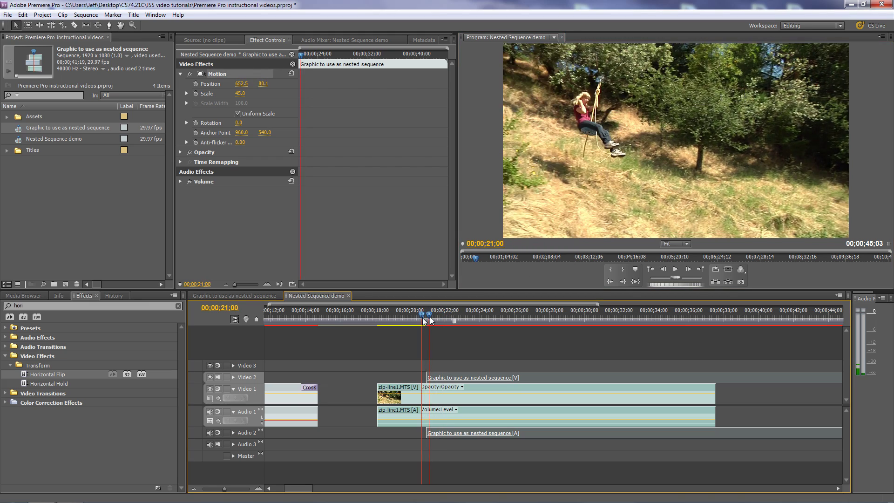
click(430, 319)
click(426, 318)
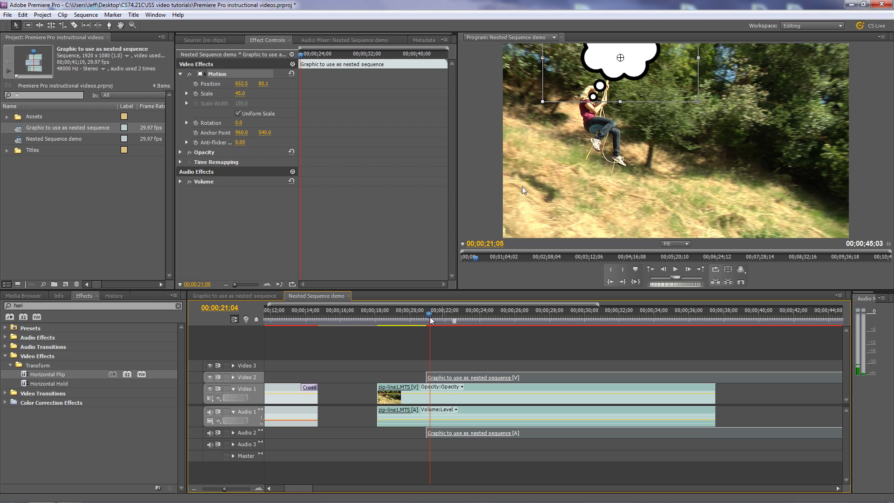
click(571, 113)
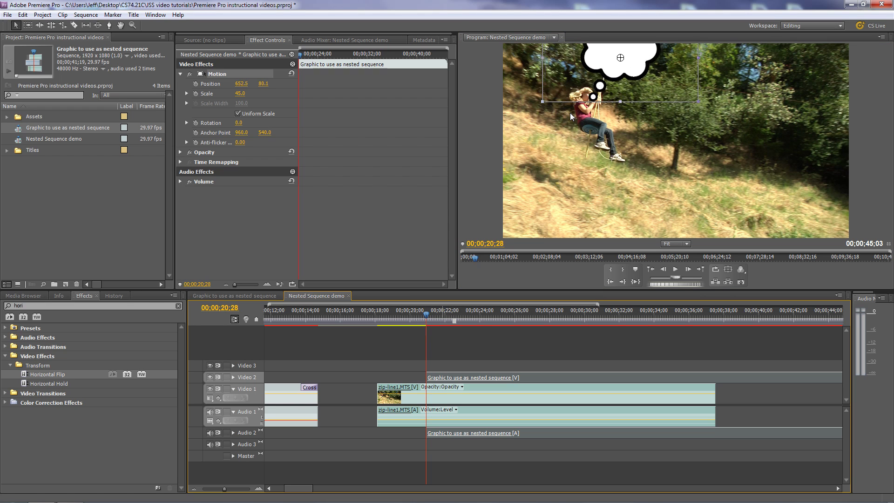
drag(633, 79, 637, 66)
key(space)
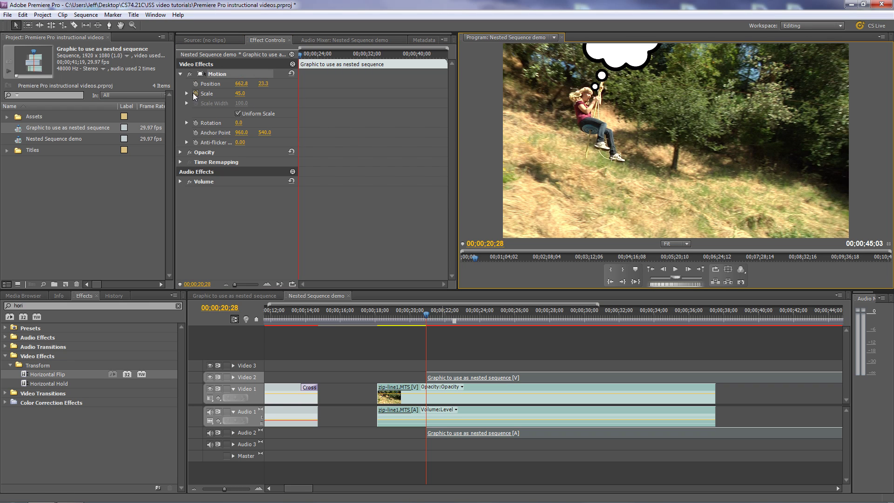
Turn on Position and Scale keyframing at the clip's start and keyframe the balloon's position at about 647, 75 at 00;00;21;27.
click(195, 94)
click(195, 84)
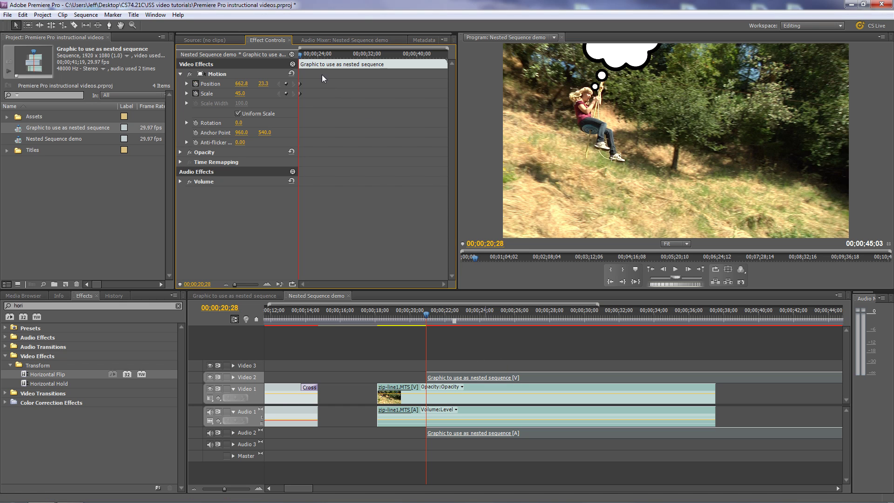
drag(303, 55, 300, 56)
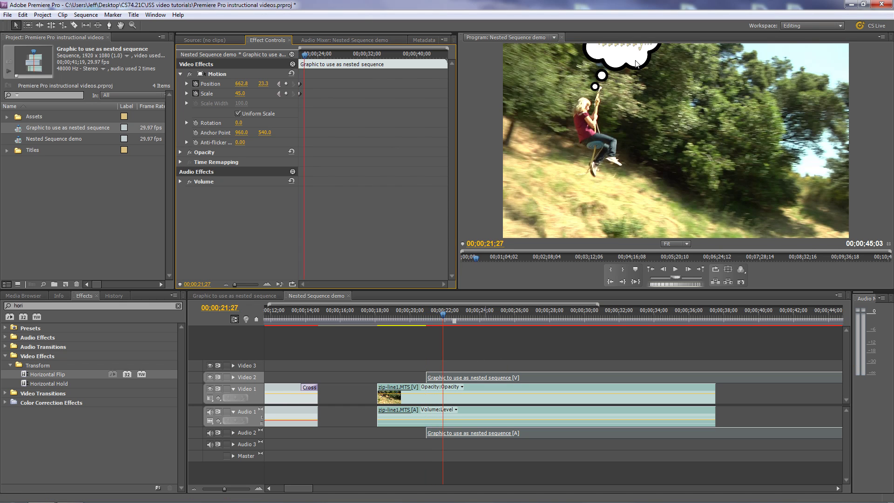
click(636, 61)
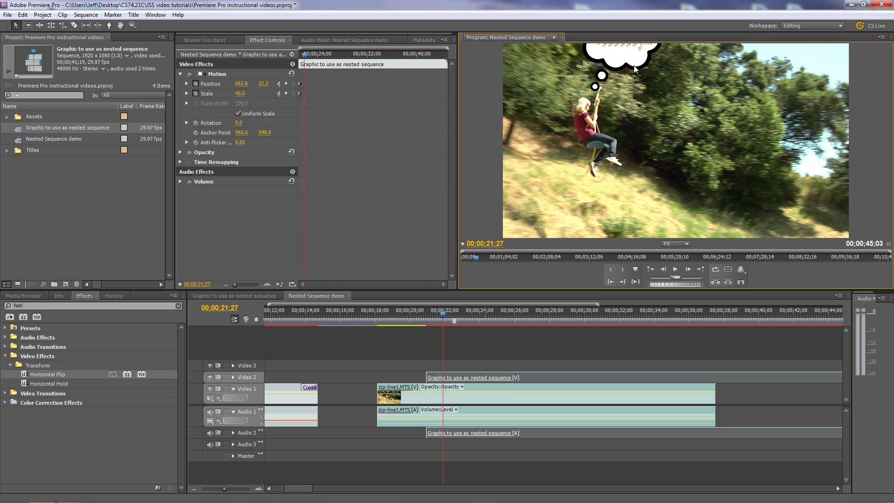
drag(640, 64, 628, 72)
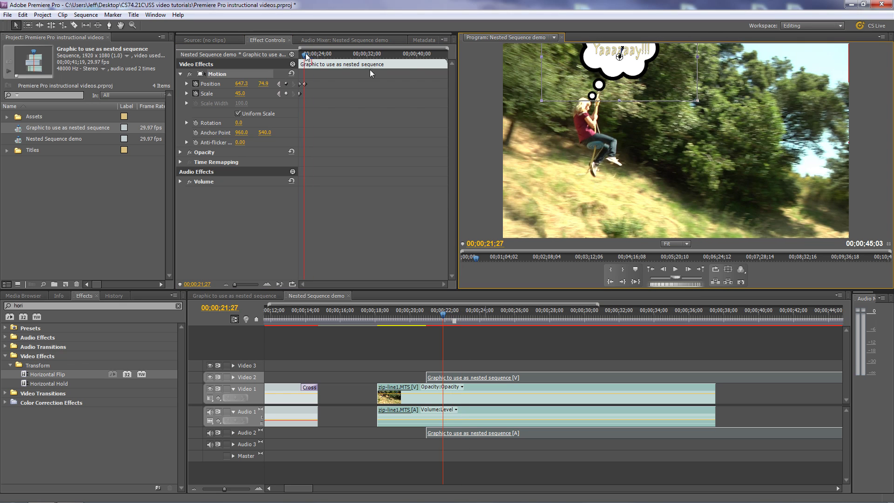
At 00;00;23;03, keyframe the nested balloon's scale at 54 and its position at about 557, 222 above the rider.
key(space)
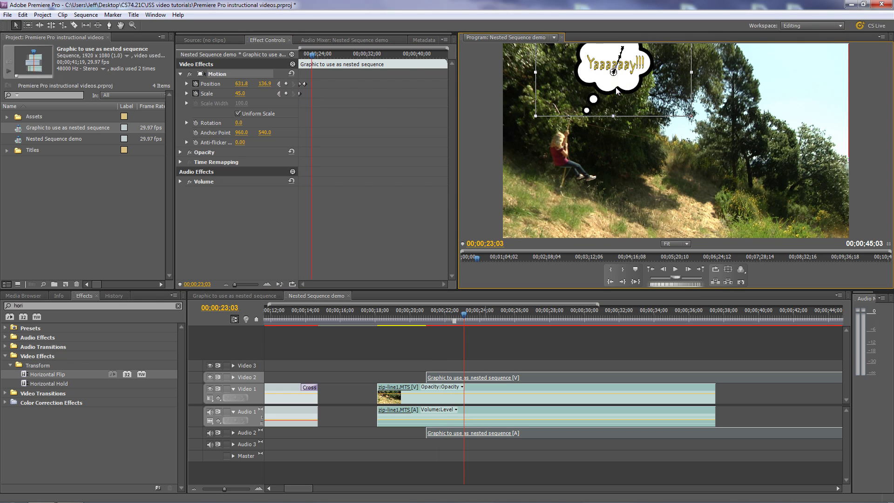
drag(634, 64, 615, 88)
click(242, 94)
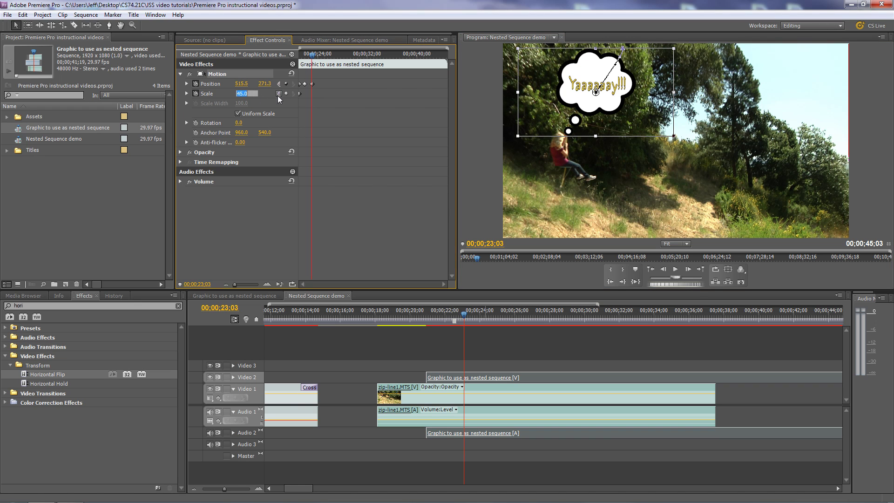
key(Return)
click(241, 94)
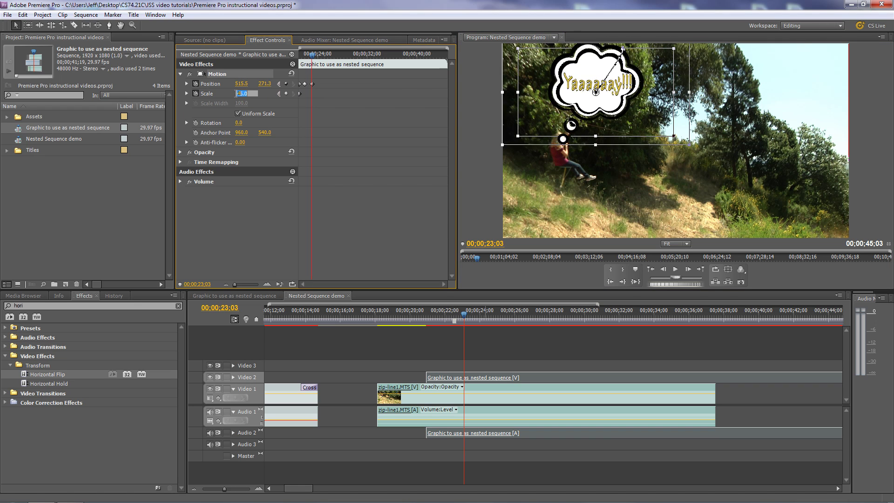
text(54)
drag(630, 101, 637, 92)
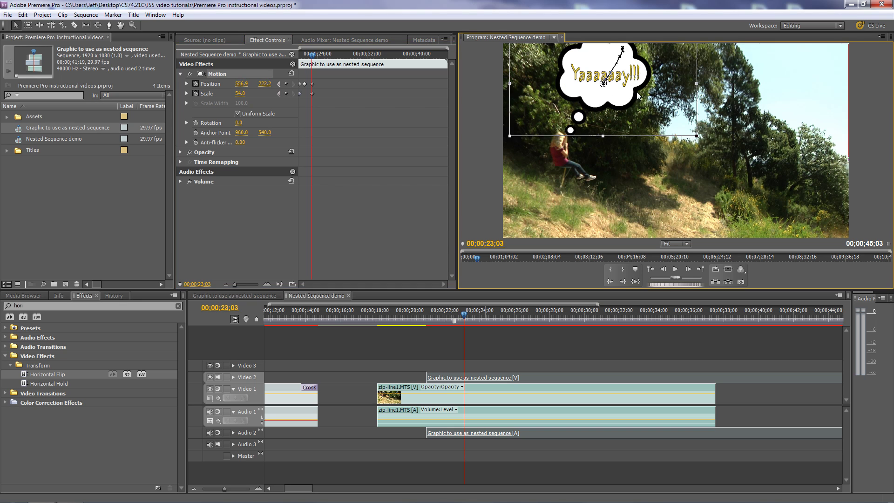
Keyframe the balloon's position at about 921, 196 at 00;00;24;05 and split the nested clip at that frame.
drag(313, 59, 319, 58)
drag(615, 101, 665, 92)
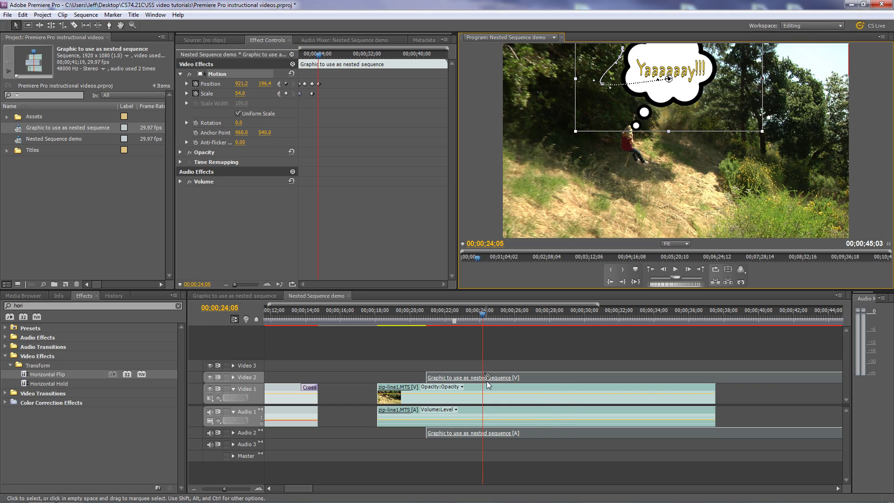
key(c)
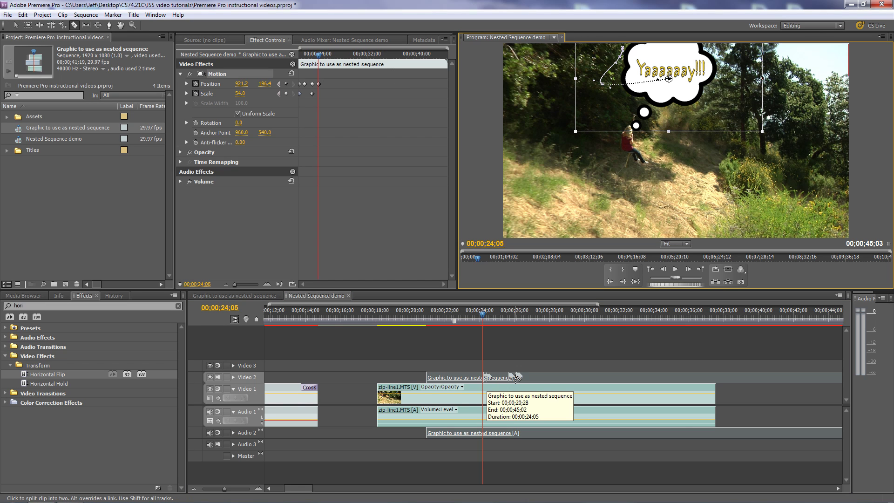
click(483, 377)
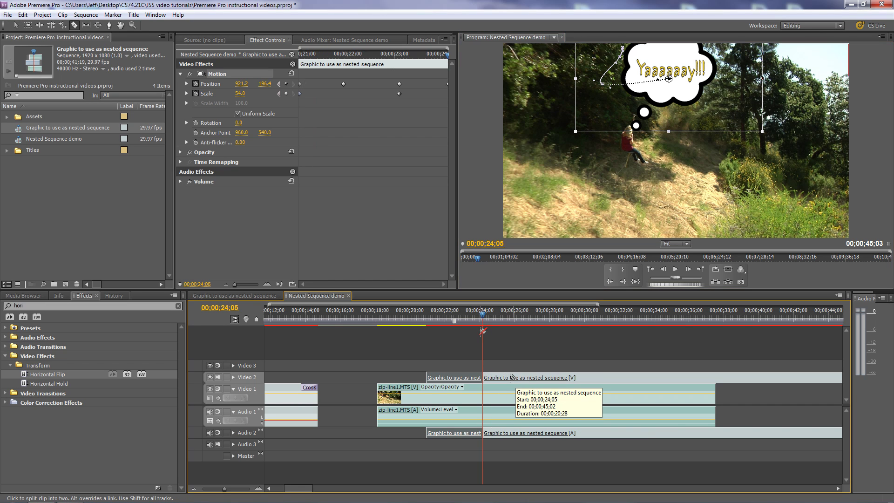
Split the nested clip on Video 2 again at 00;00;29;00 and delete the portion between the two cuts.
click(496, 317)
drag(498, 316, 572, 317)
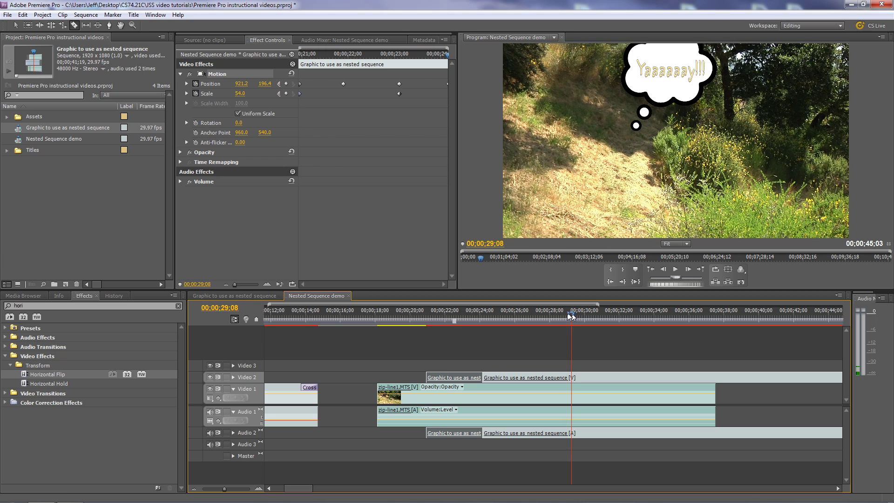
click(568, 375)
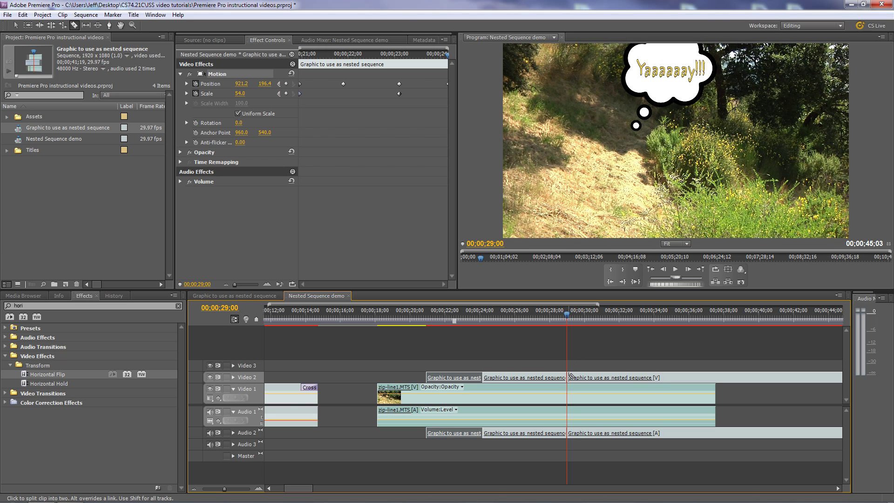
key(ctrl+z)
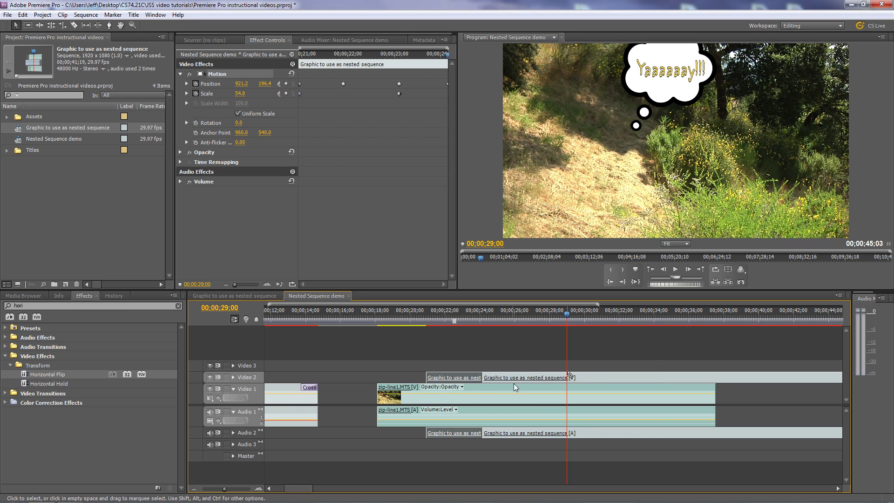
click(566, 378)
key(v)
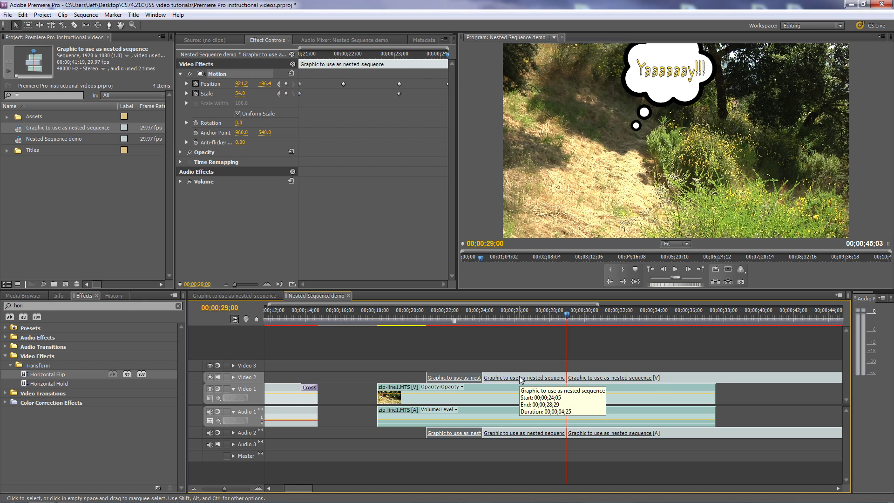
click(520, 378)
key(Delete)
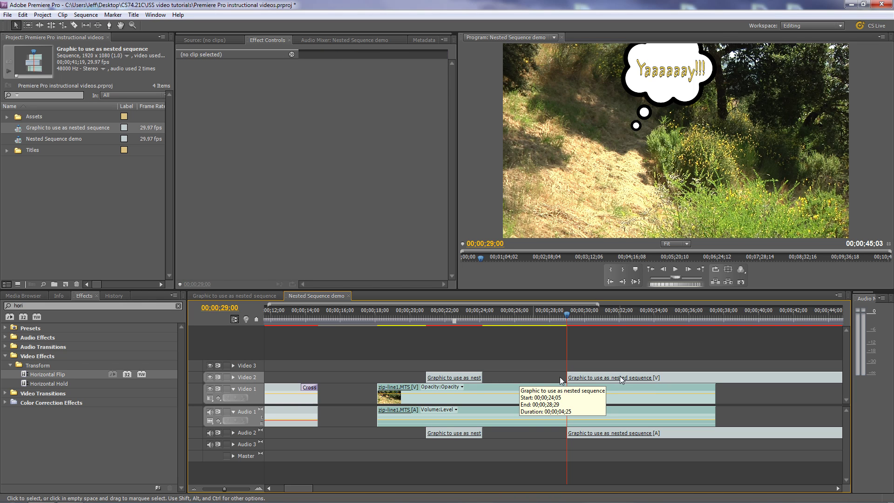
Move the remaining nested clip on Video 2 back so it directly follows the first portion at 00;00;24;05.
drag(575, 379, 504, 379)
drag(566, 317, 495, 319)
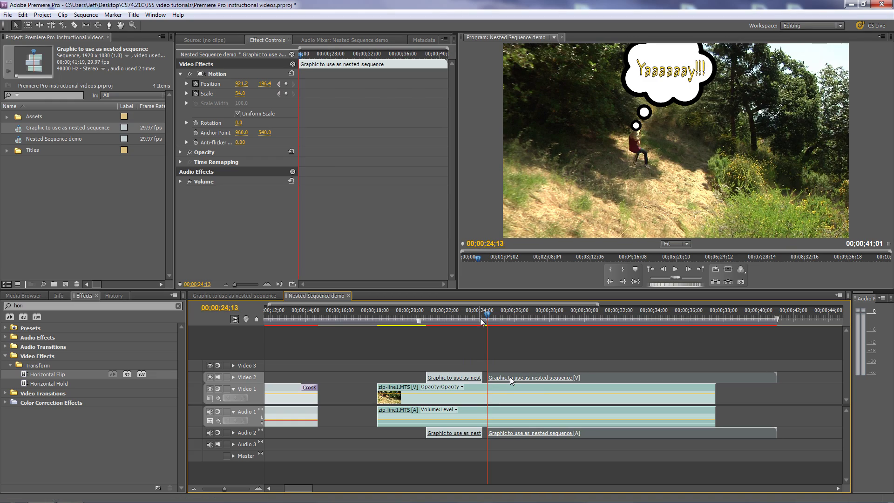
click(487, 314)
Split the second nested clip at 00;00;26;02 and move the part after the cut to start at about 00;00;35.
drag(488, 315, 517, 334)
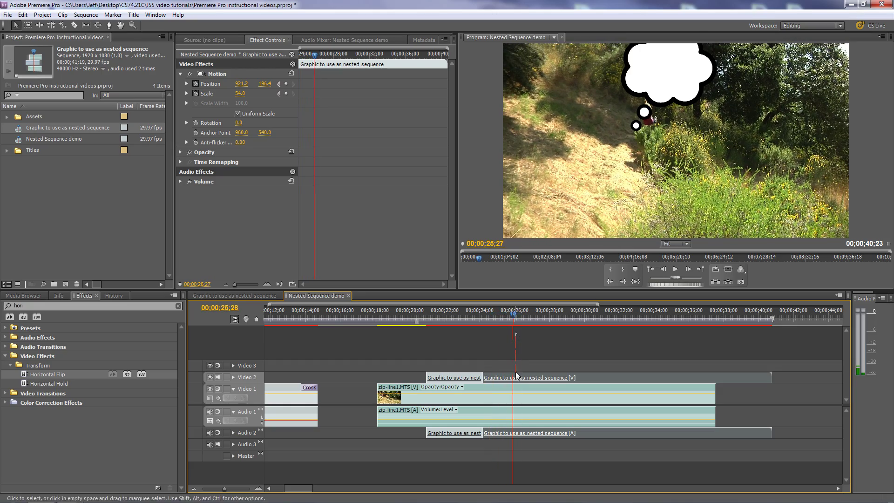
key(c)
click(515, 377)
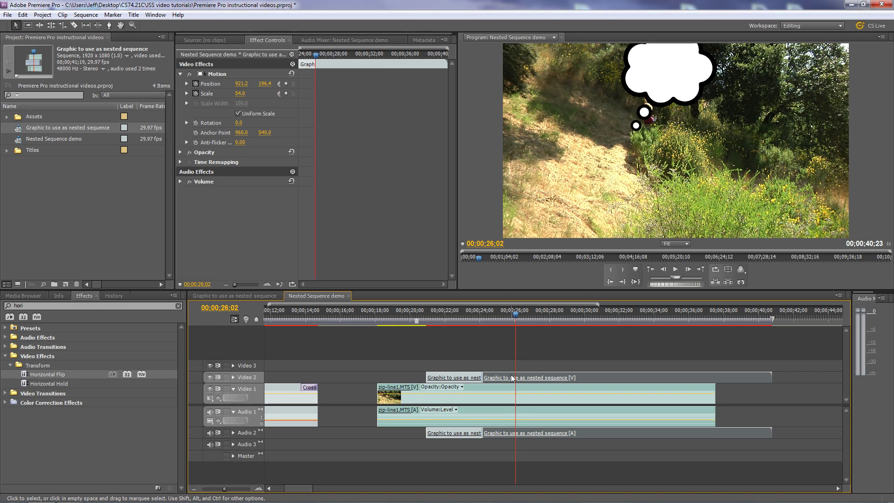
key(v)
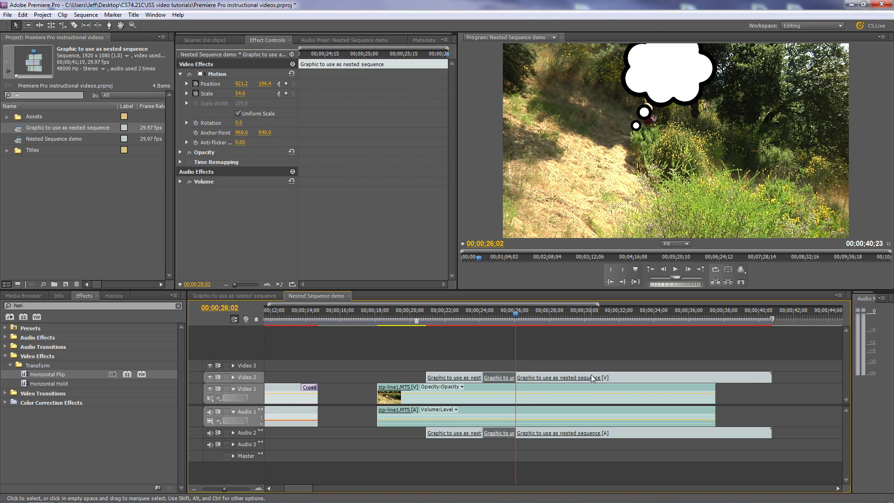
click(594, 378)
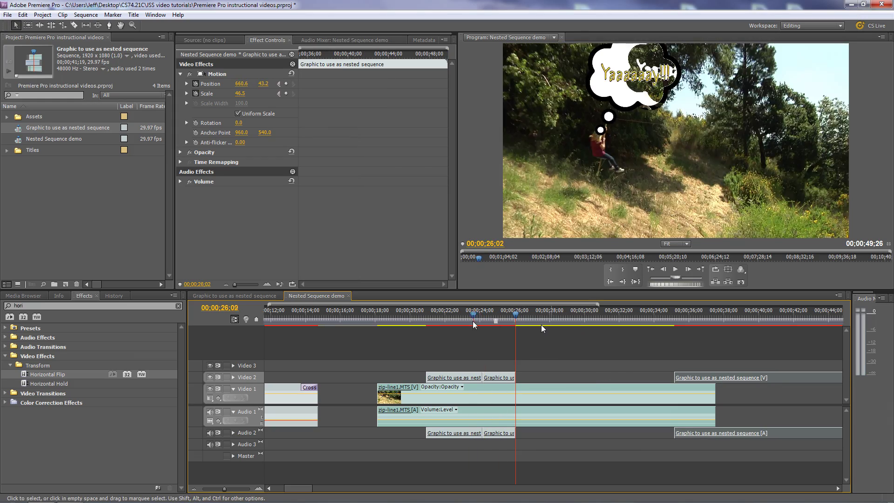
With the playhead at 00;00;24;07, try to add a Scale keyframe to the selected nested clip.
click(482, 322)
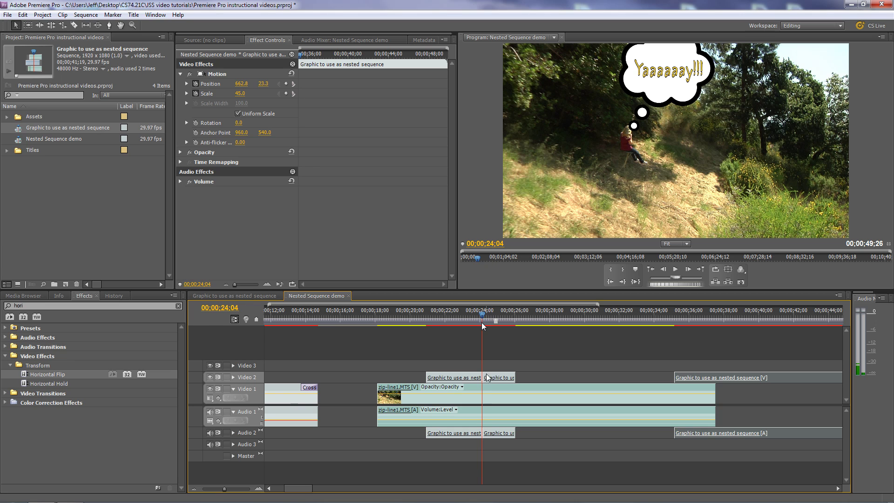
key(Right)
key(Right)
key(Right)
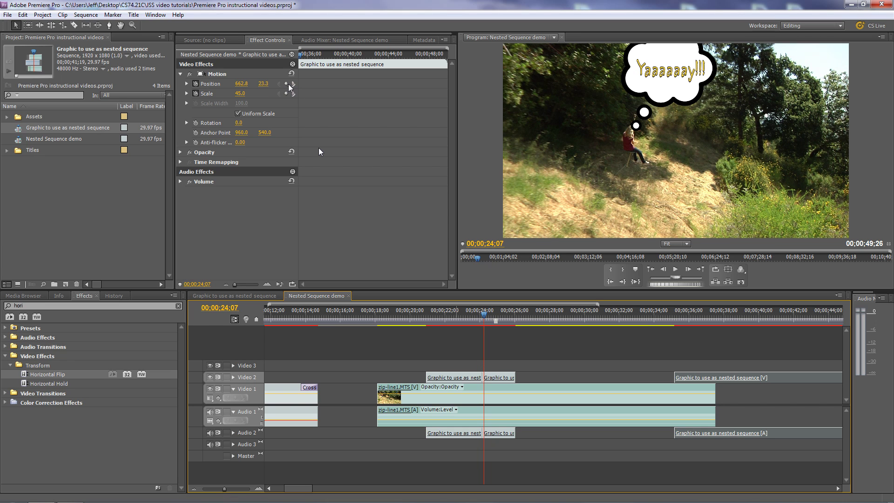
click(286, 94)
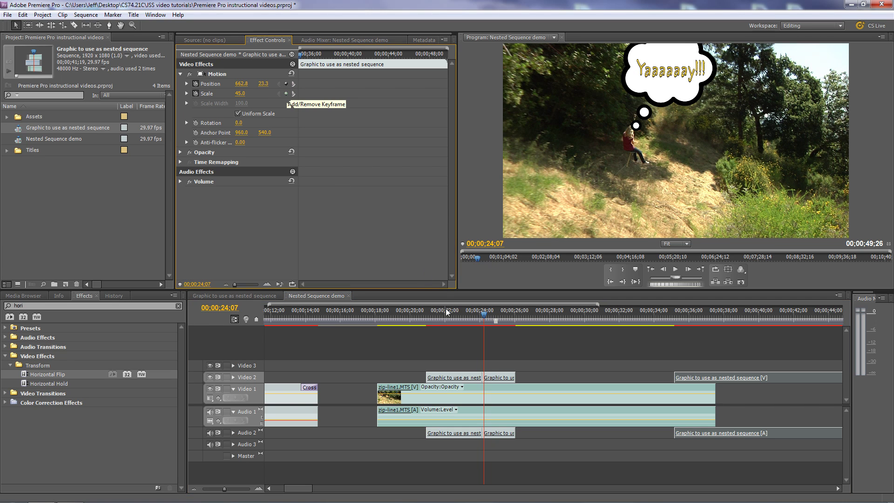
Keyframe the middle nested clip's position at about 957, 196 at 00;00;24;23 and about 1089, 137 at 00;00;25;06 to follow the rider.
click(488, 319)
drag(488, 319, 492, 320)
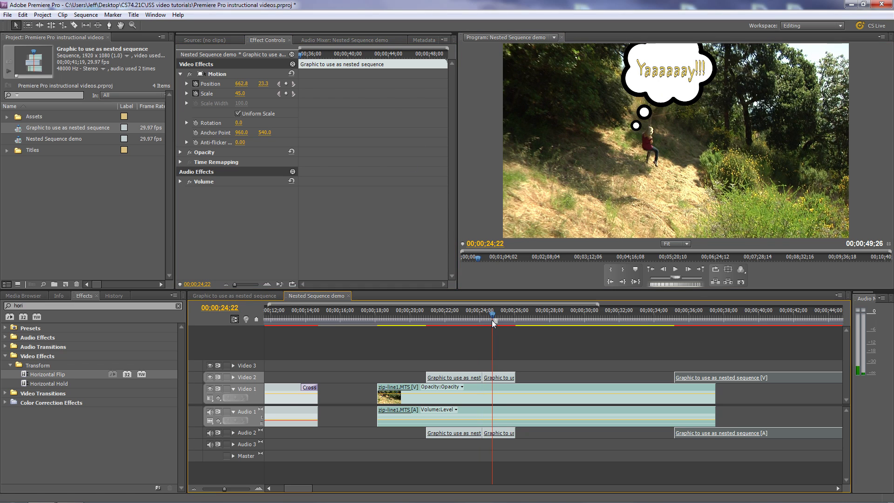
drag(662, 92, 683, 96)
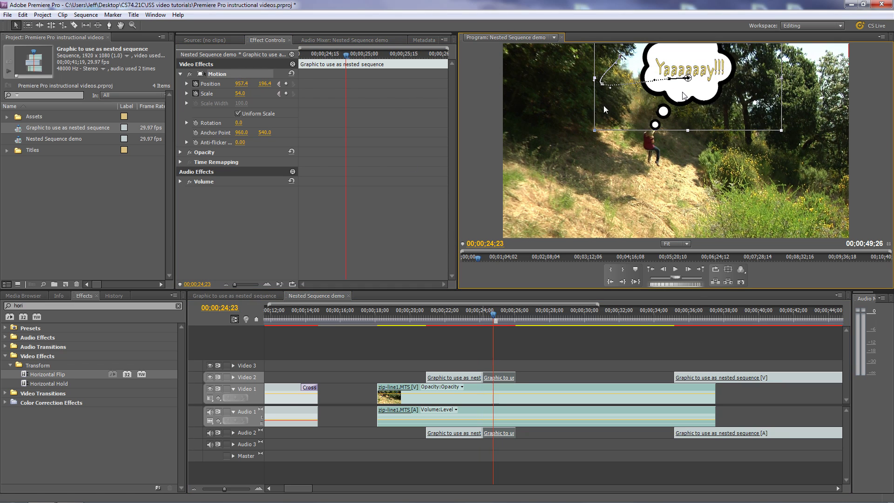
drag(346, 55, 380, 58)
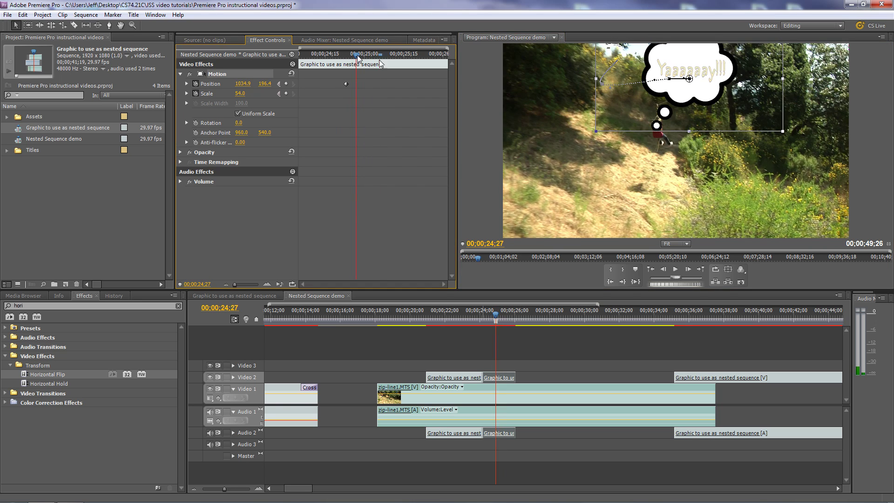
drag(695, 100, 704, 90)
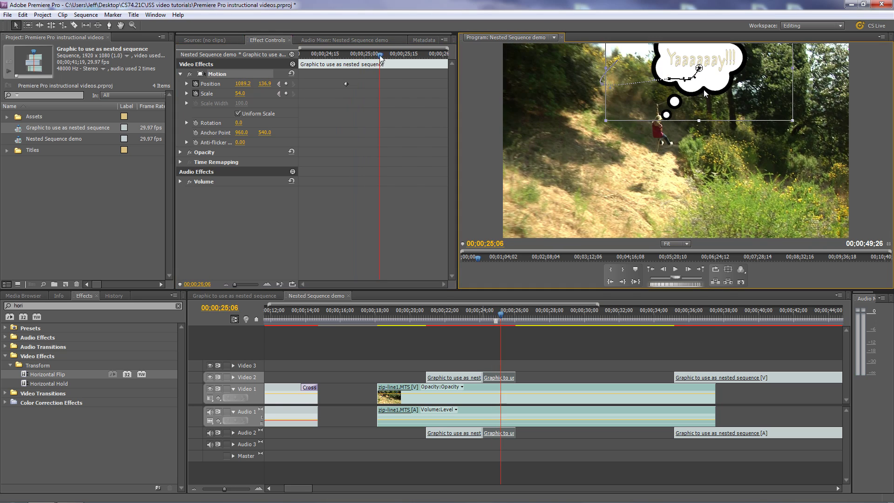
Keyframe the middle nested clip's position at about 1022, 83 at 00;00;25;15 to follow the rider.
drag(380, 57, 394, 58)
click(402, 56)
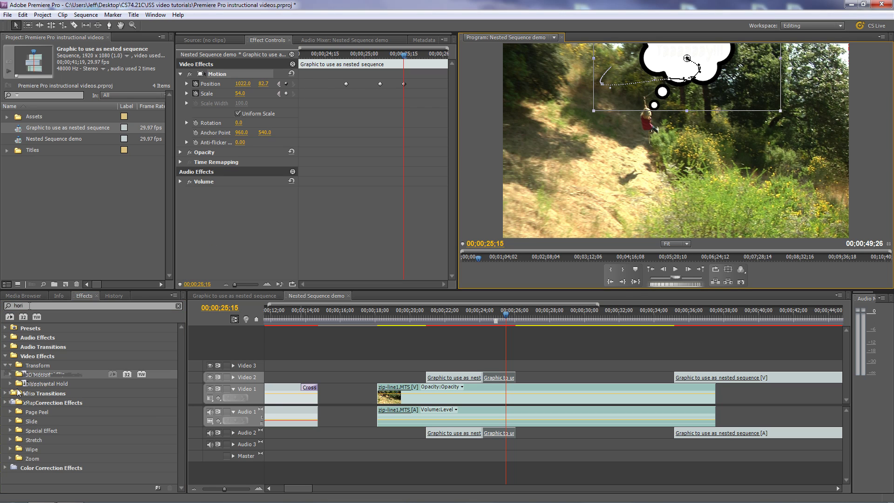
Add a Cross Dissolve to the end of the middle nested clip on Video 2 and shorten it to 12 frames.
click(9, 385)
drag(27, 403, 510, 377)
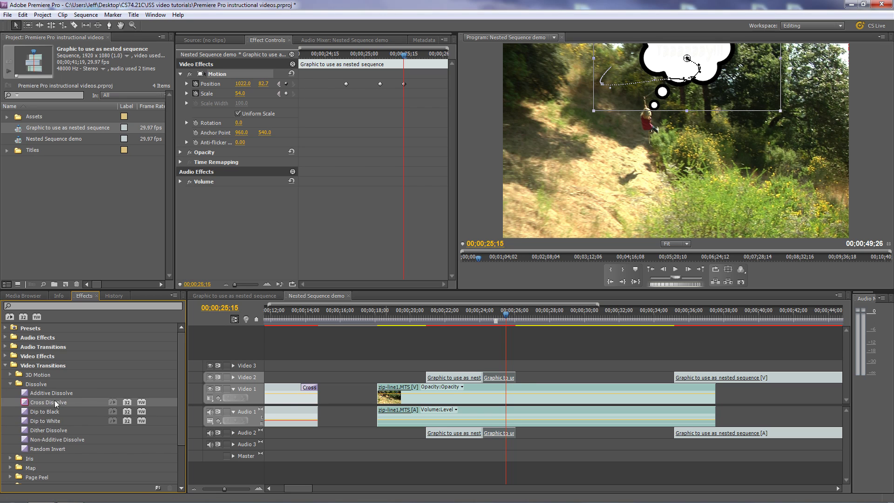
drag(23, 402, 510, 377)
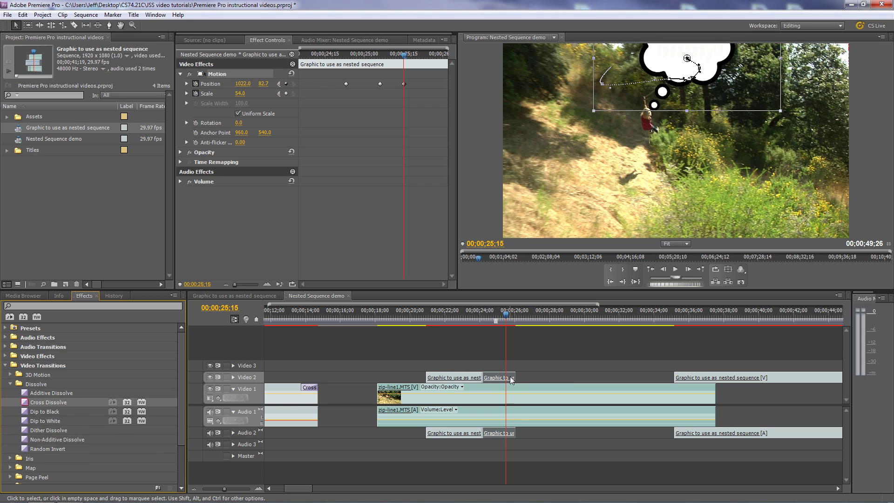
click(512, 380)
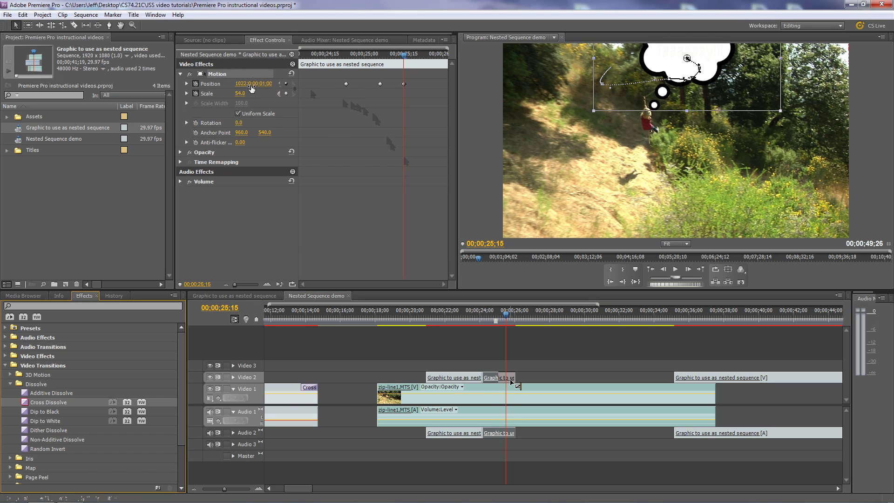
click(511, 379)
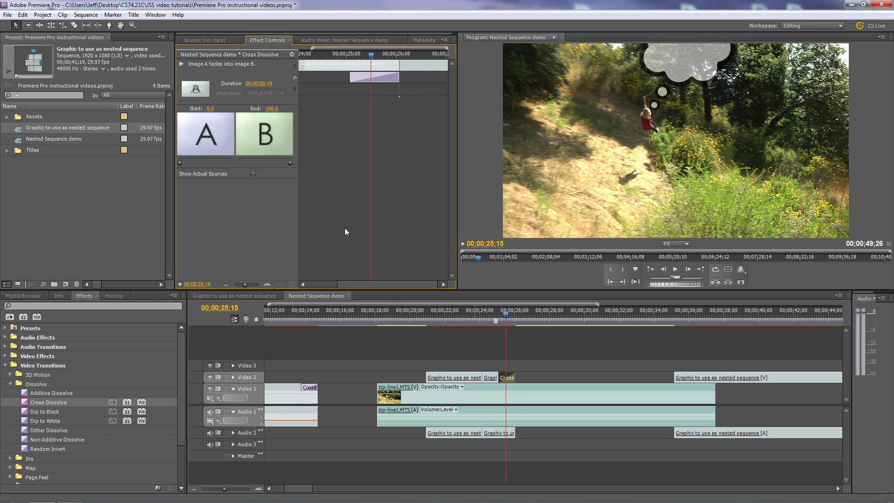
drag(499, 378, 509, 378)
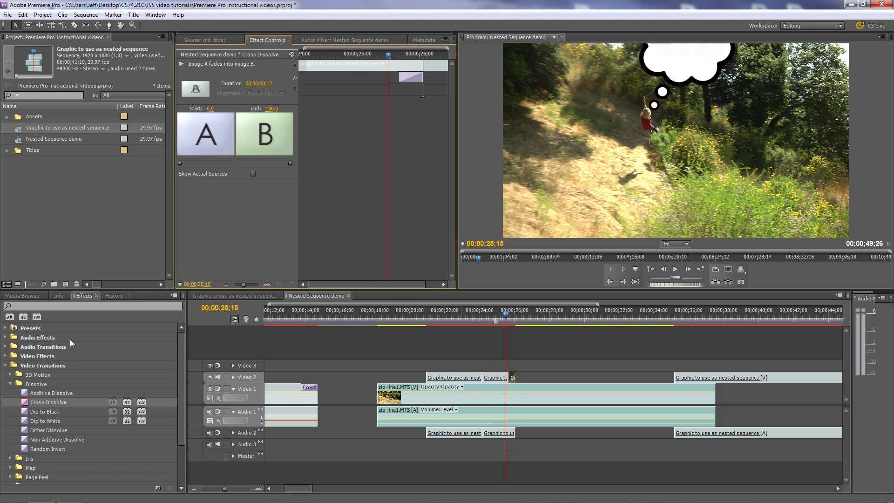
Add a Cross Dissolve to the start of the first nested clip on Video 2 with a duration of 21 frames.
drag(23, 403, 285, 386)
drag(420, 379, 428, 378)
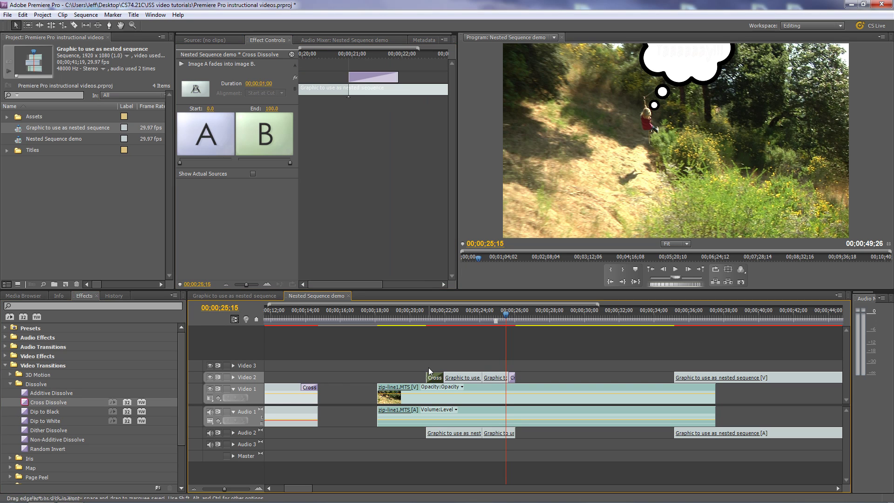
drag(258, 83, 257, 83)
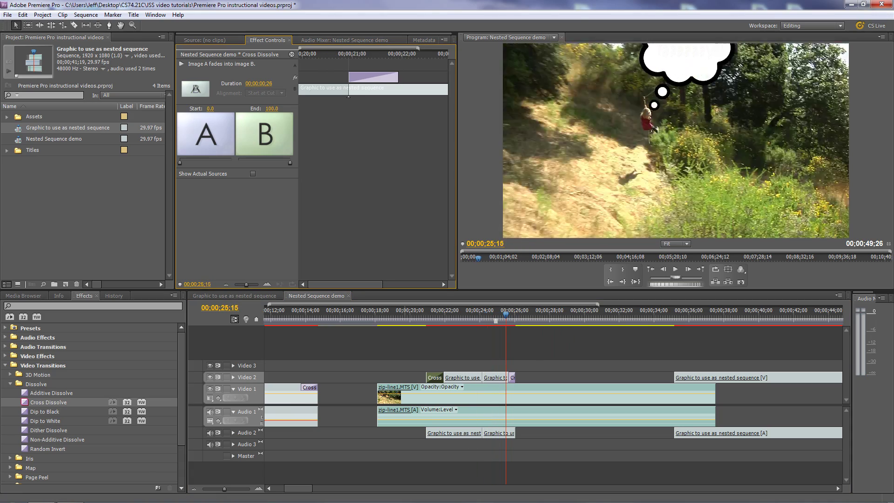
Play the sequence from 00;00;20;13 to check the bubble's fade-in and motion, then return to 00;00;23;26.
click(416, 320)
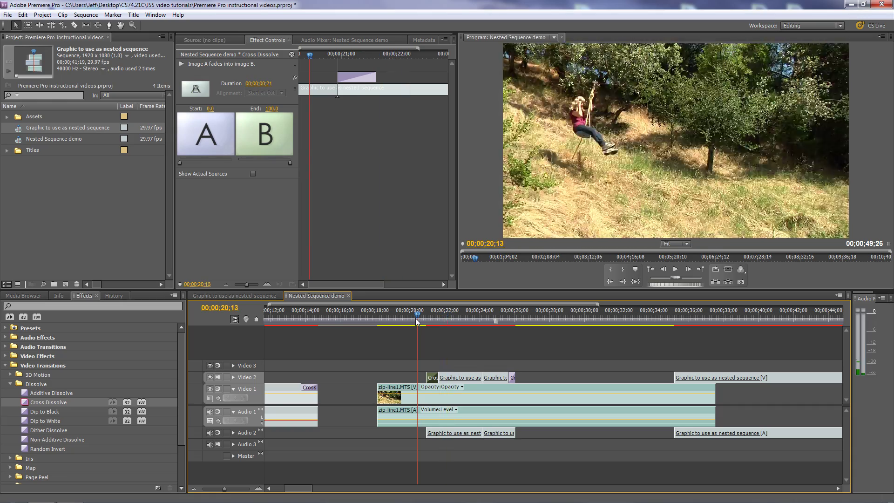
key(space)
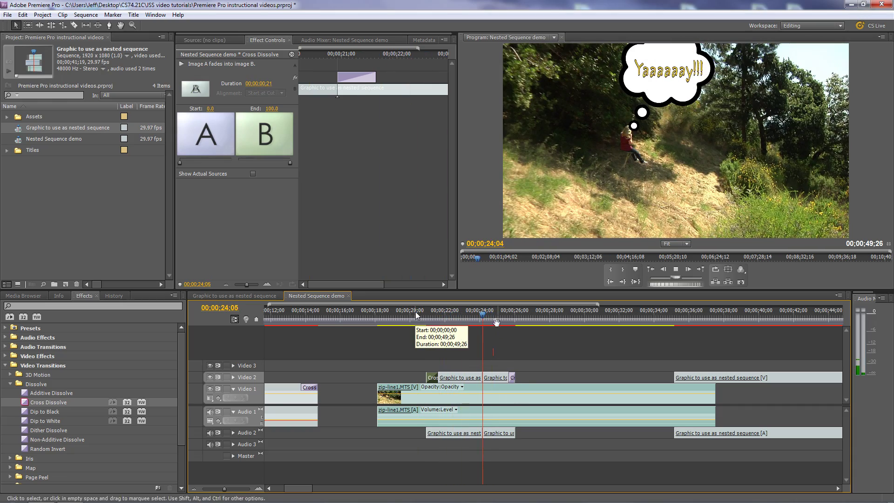
click(478, 316)
key(space)
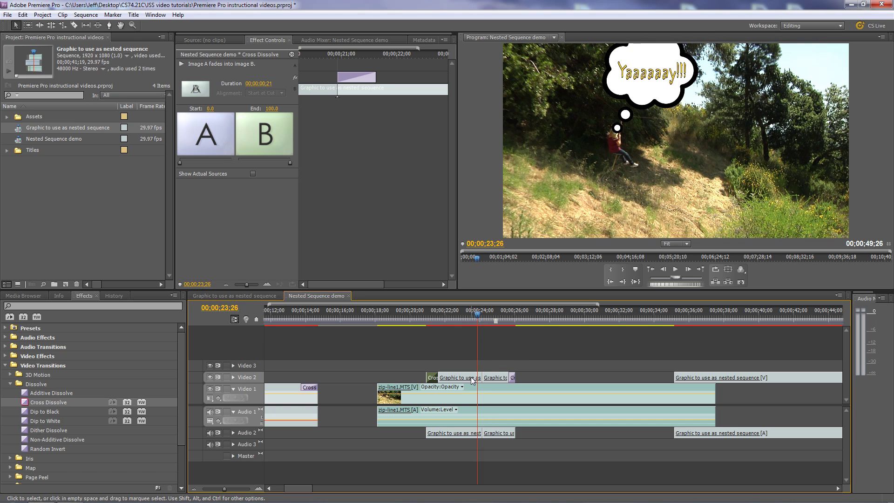
Copy the first nested clip's position and scale keyframes at 00;00;24;05 and paste them onto the middle clip at 00;00;24;06.
click(486, 406)
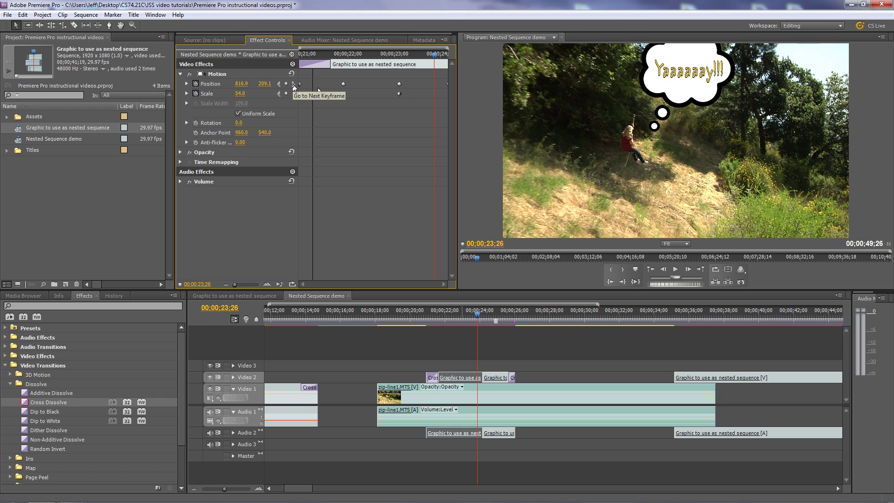
key(Page_Down)
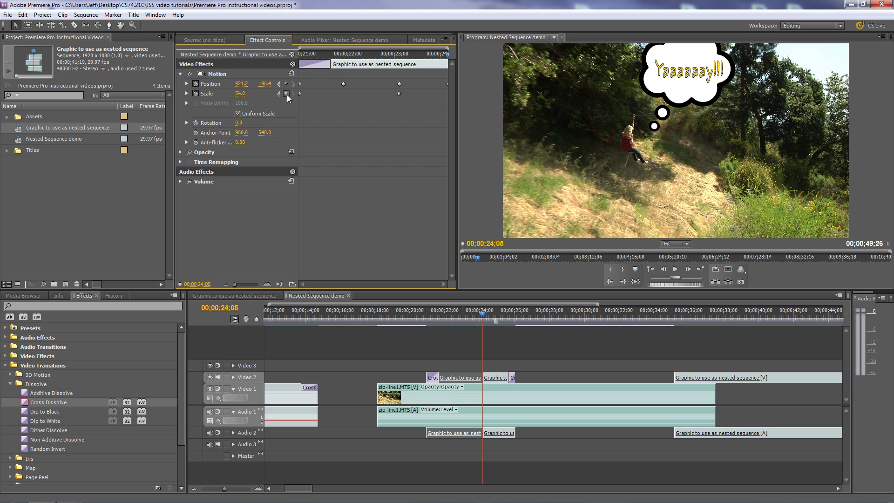
right_click(448, 84)
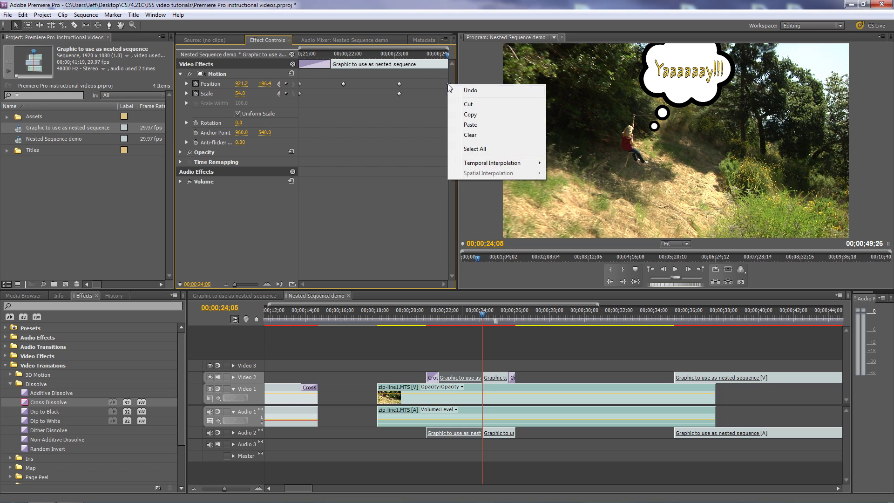
click(465, 114)
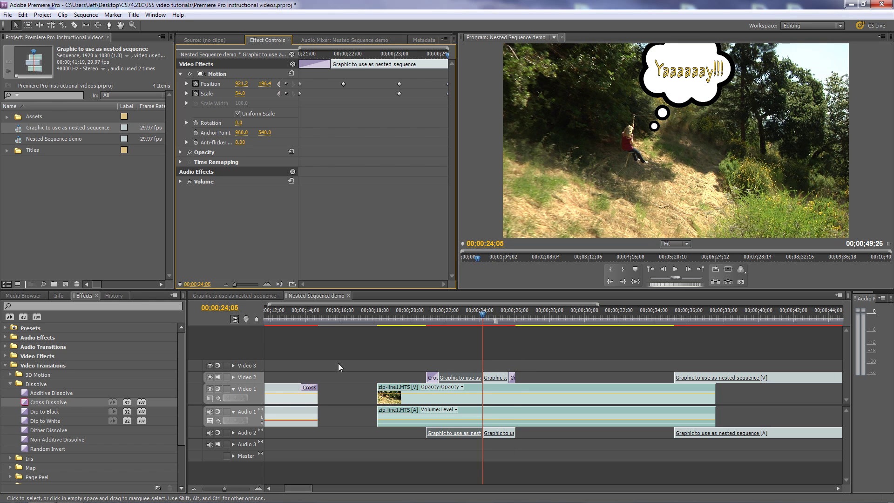
click(260, 378)
click(258, 378)
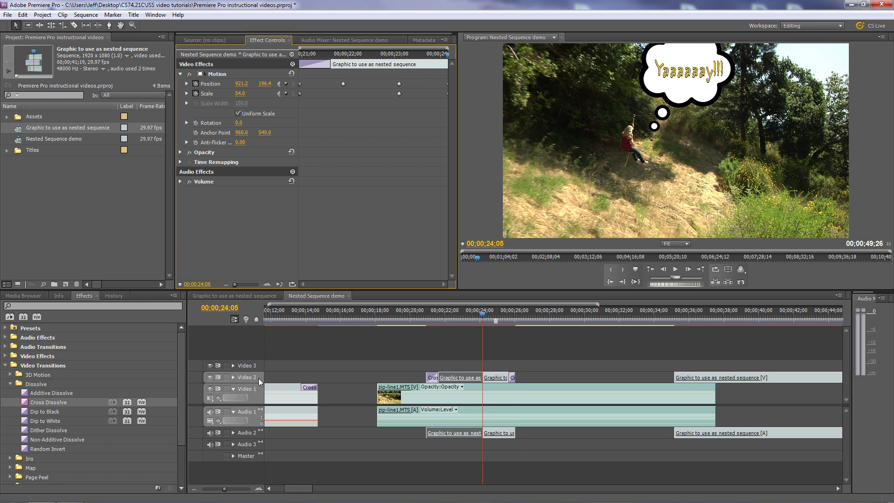
key(Right)
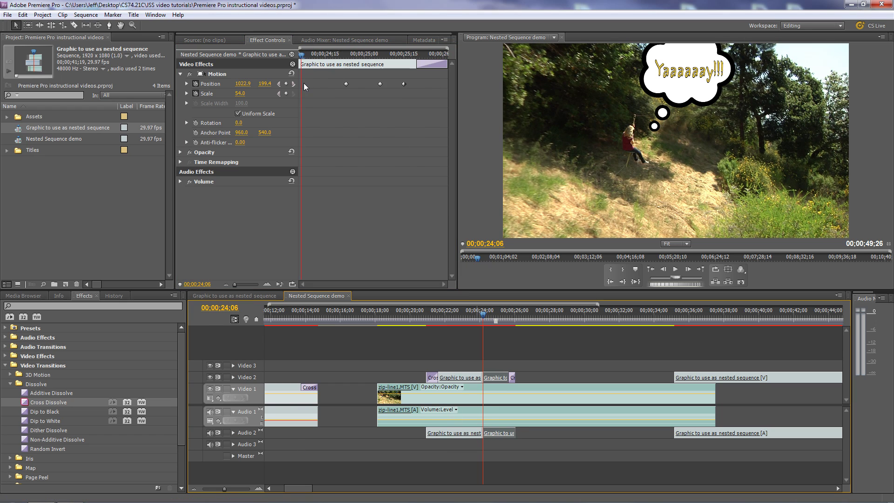
right_click(304, 83)
click(322, 125)
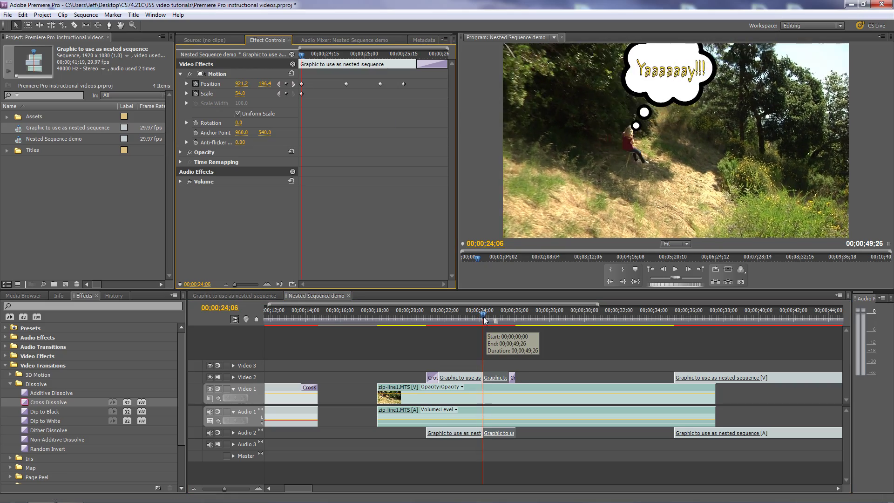
Split the last nested clip on Video 2 at 00;00;39;12 and delete the portion before the cut.
drag(485, 320, 600, 329)
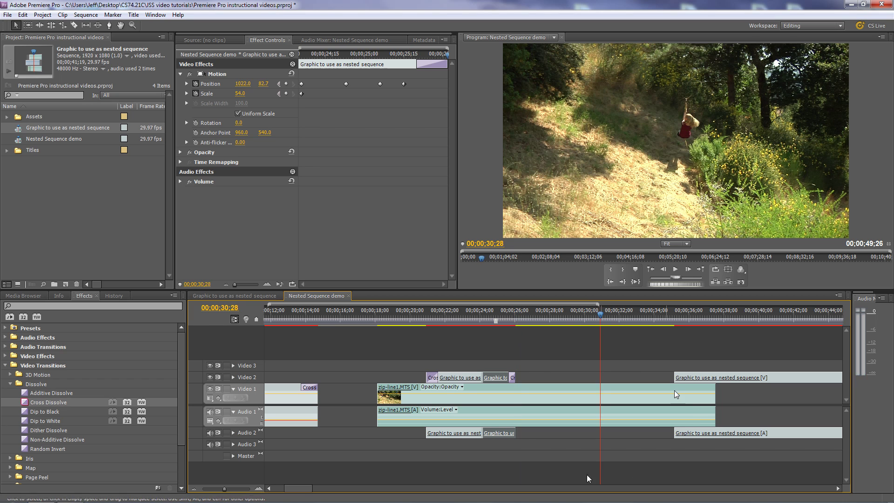
mouse_move(296, 489)
mouse_down()
mouse_move(309, 489)
mouse_move(298, 488)
mouse_up()
scroll(563, 377, down, 3)
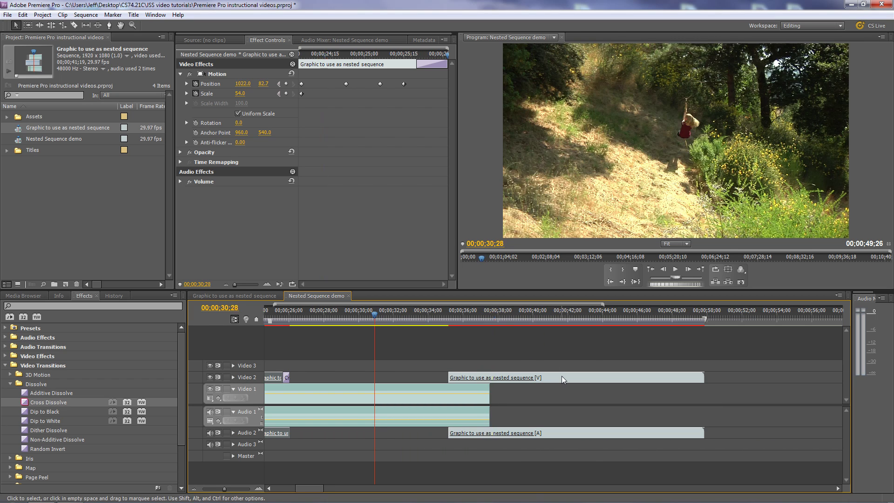
drag(497, 319, 522, 322)
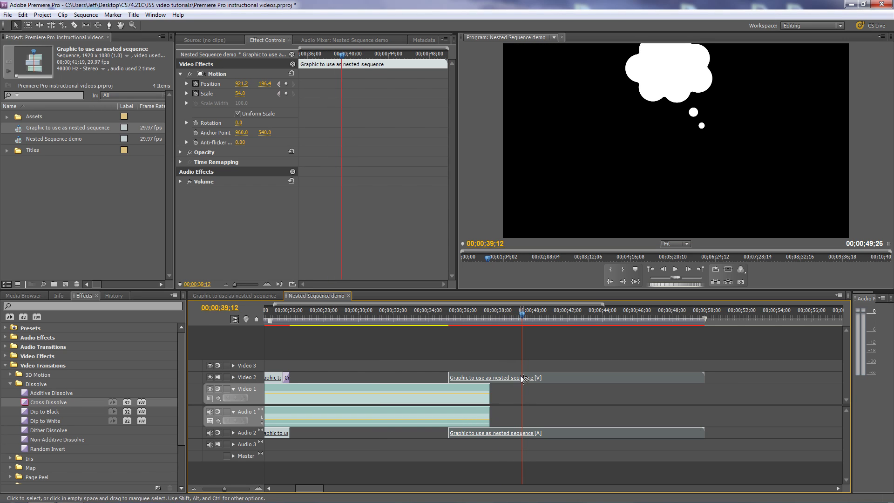
key(c)
click(522, 379)
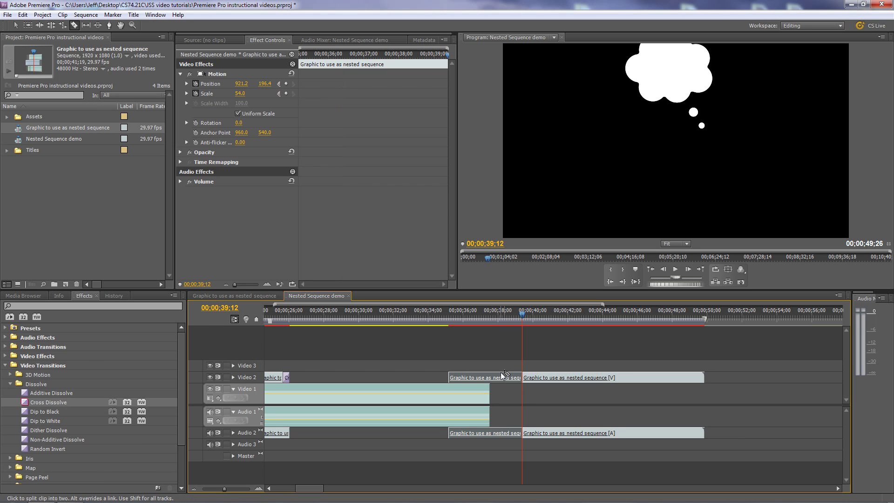
key(v)
key(Delete)
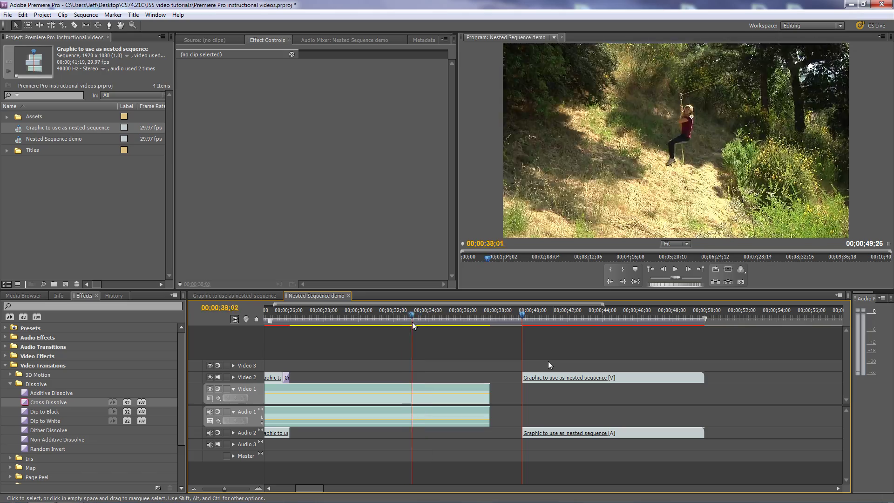
Move the remaining last nested clip along Video 2 so it starts at 00;00;30;01.
drag(352, 320, 345, 319)
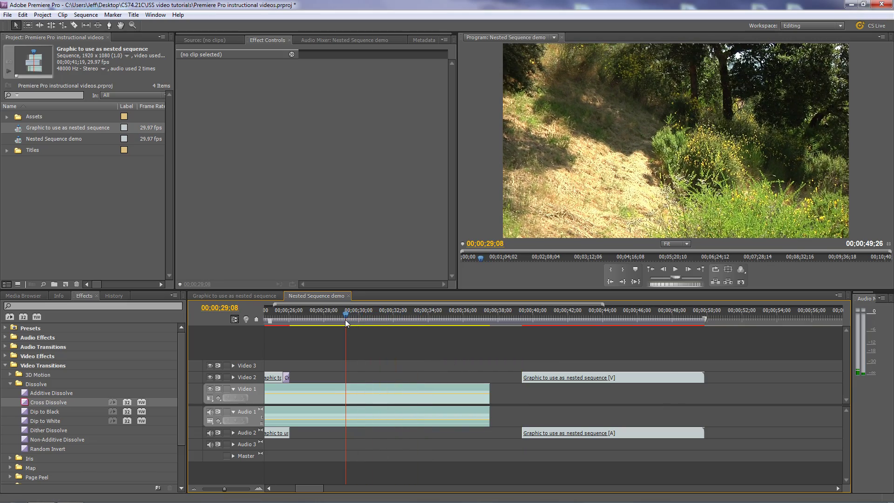
drag(673, 380, 503, 384)
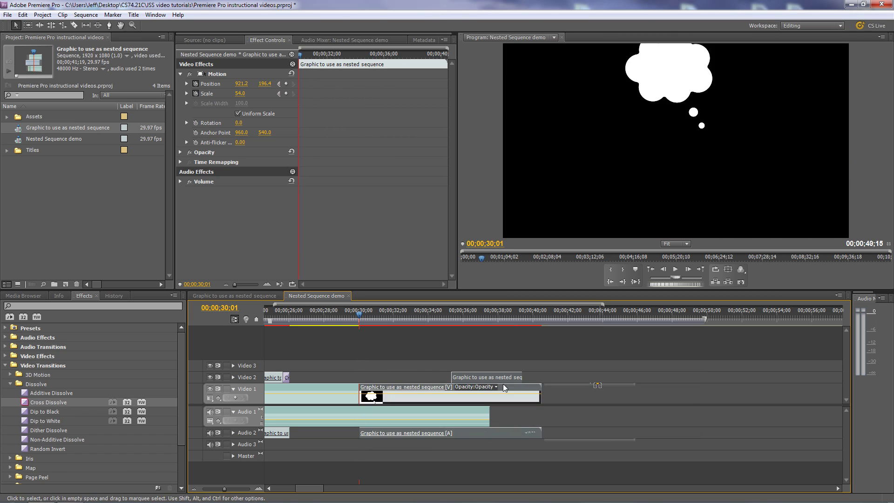
key(ctrl+z)
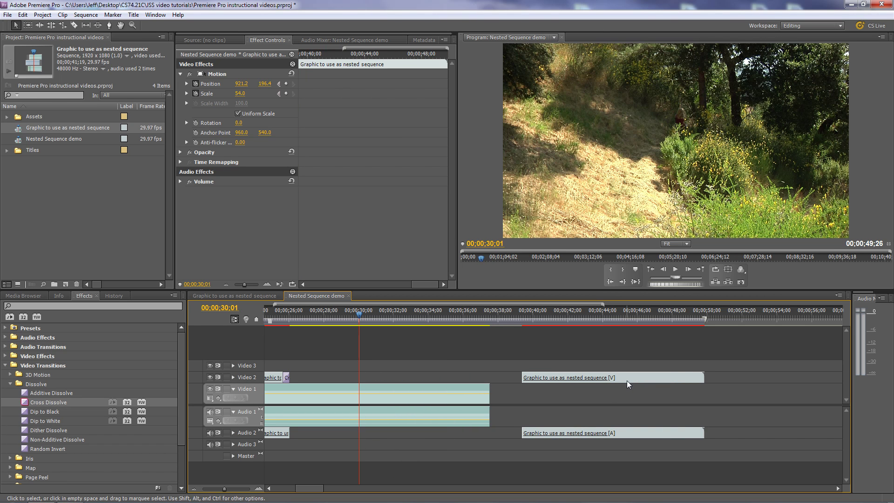
drag(627, 381, 465, 379)
Scrub to 00;00;32;08 and check the placement of the "One more time..." bubble against the rider.
drag(353, 312, 400, 325)
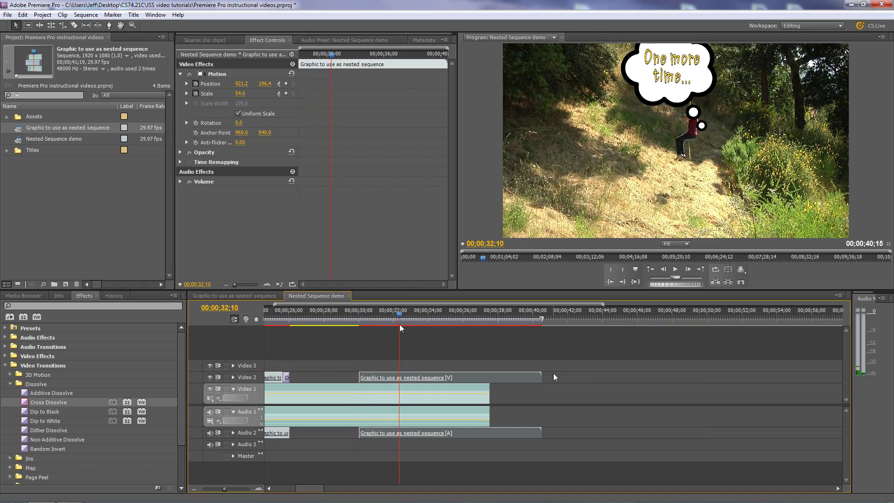
drag(400, 325, 399, 325)
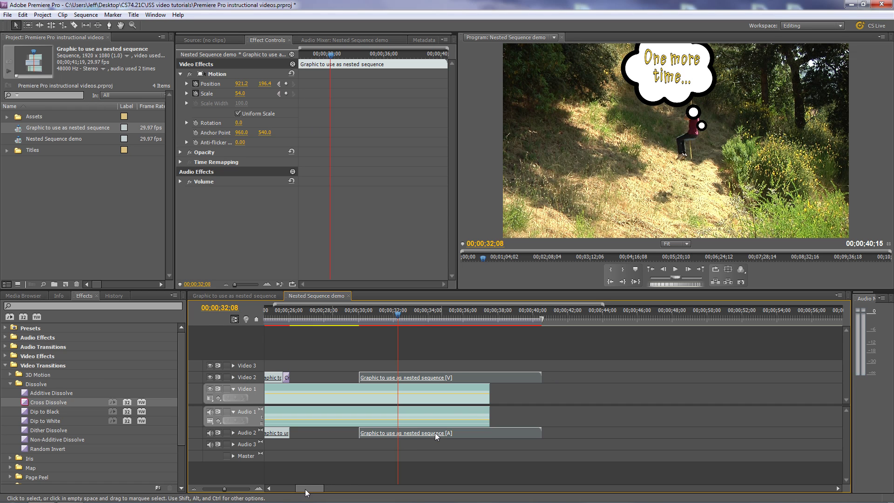
drag(307, 489, 297, 491)
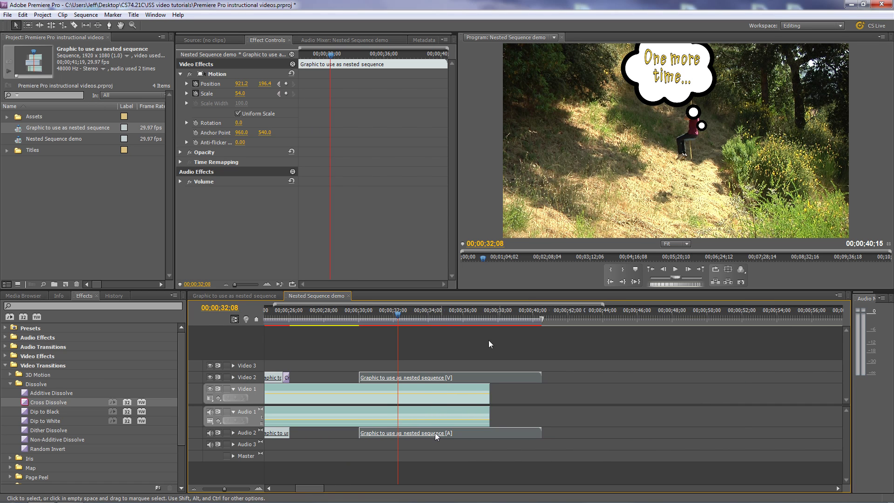